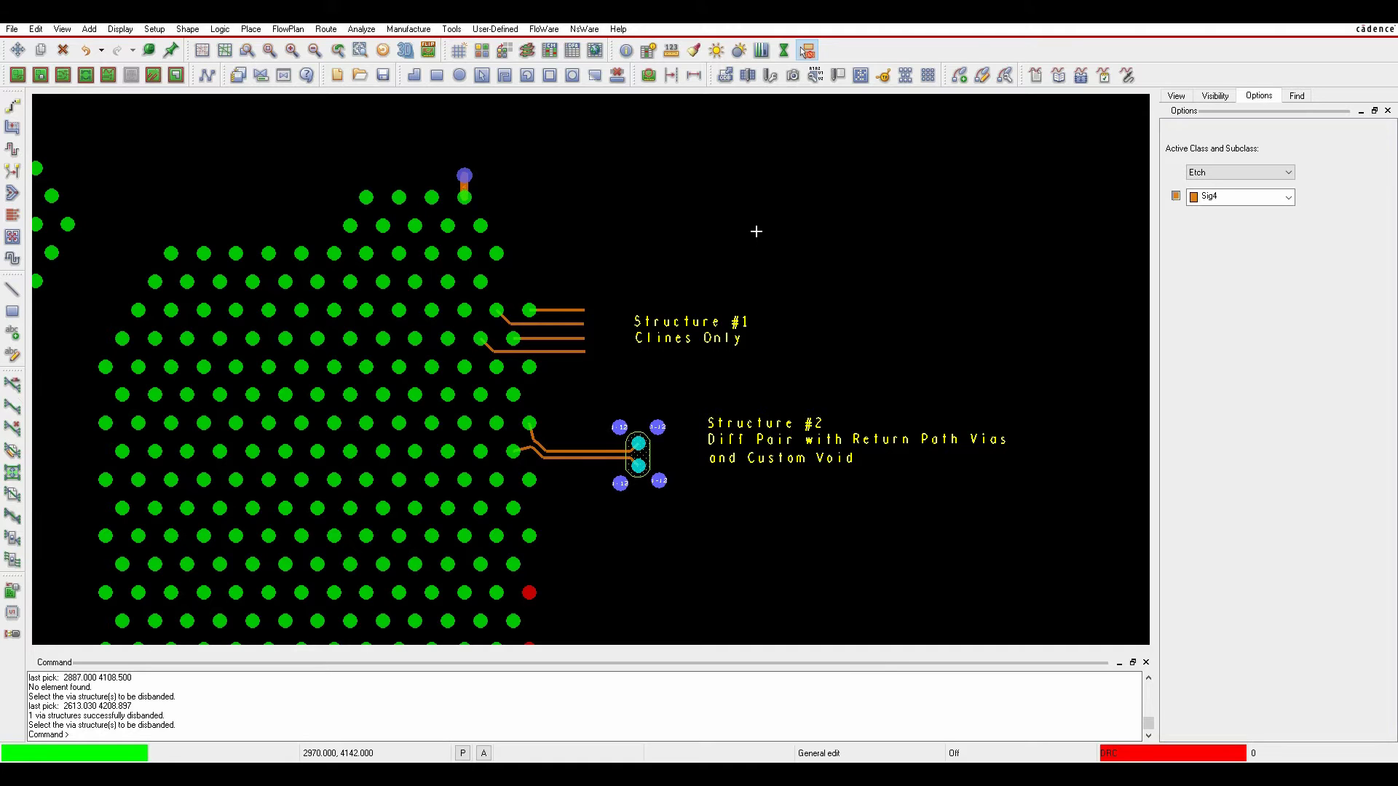
Browse the Route > Via Structure menus without running a command.
click(326, 29)
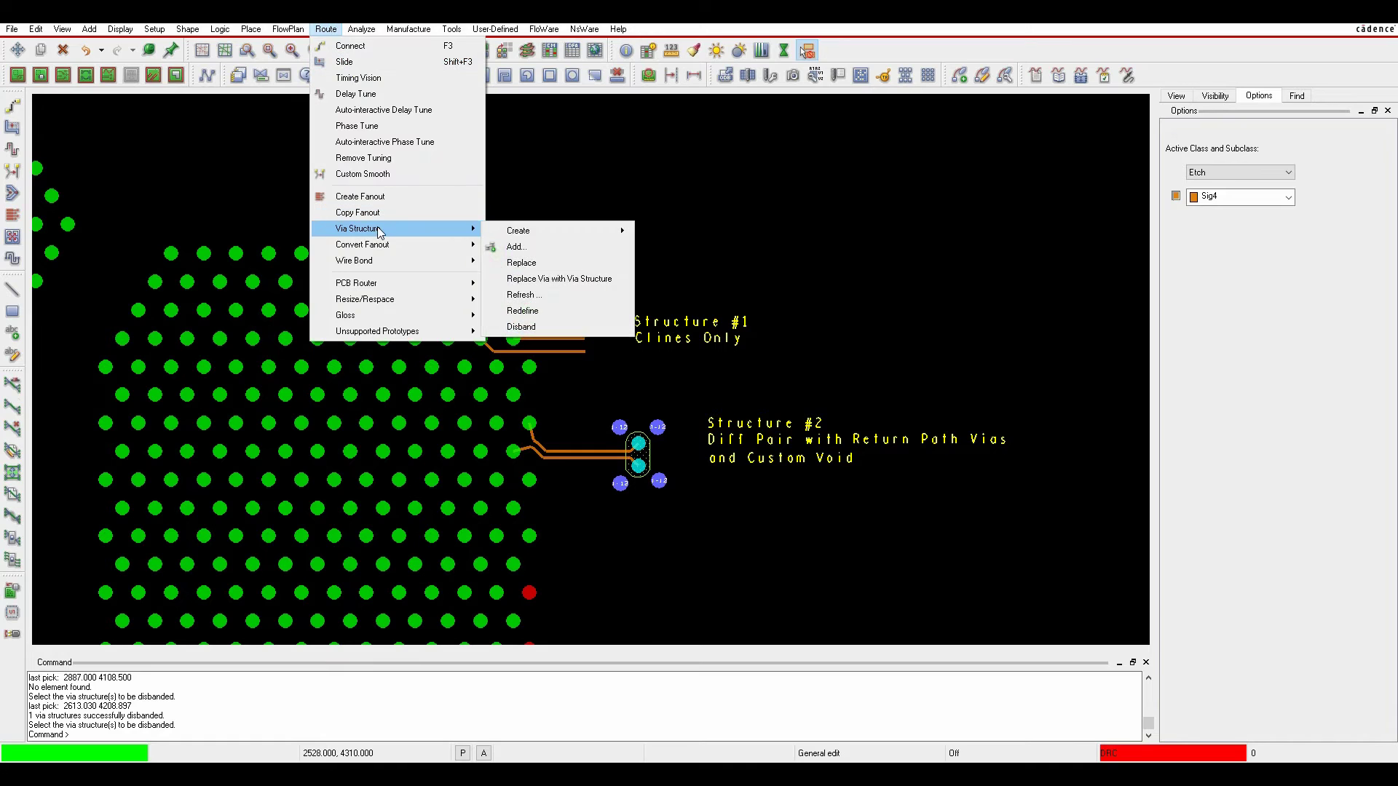
mouse_move(449, 231)
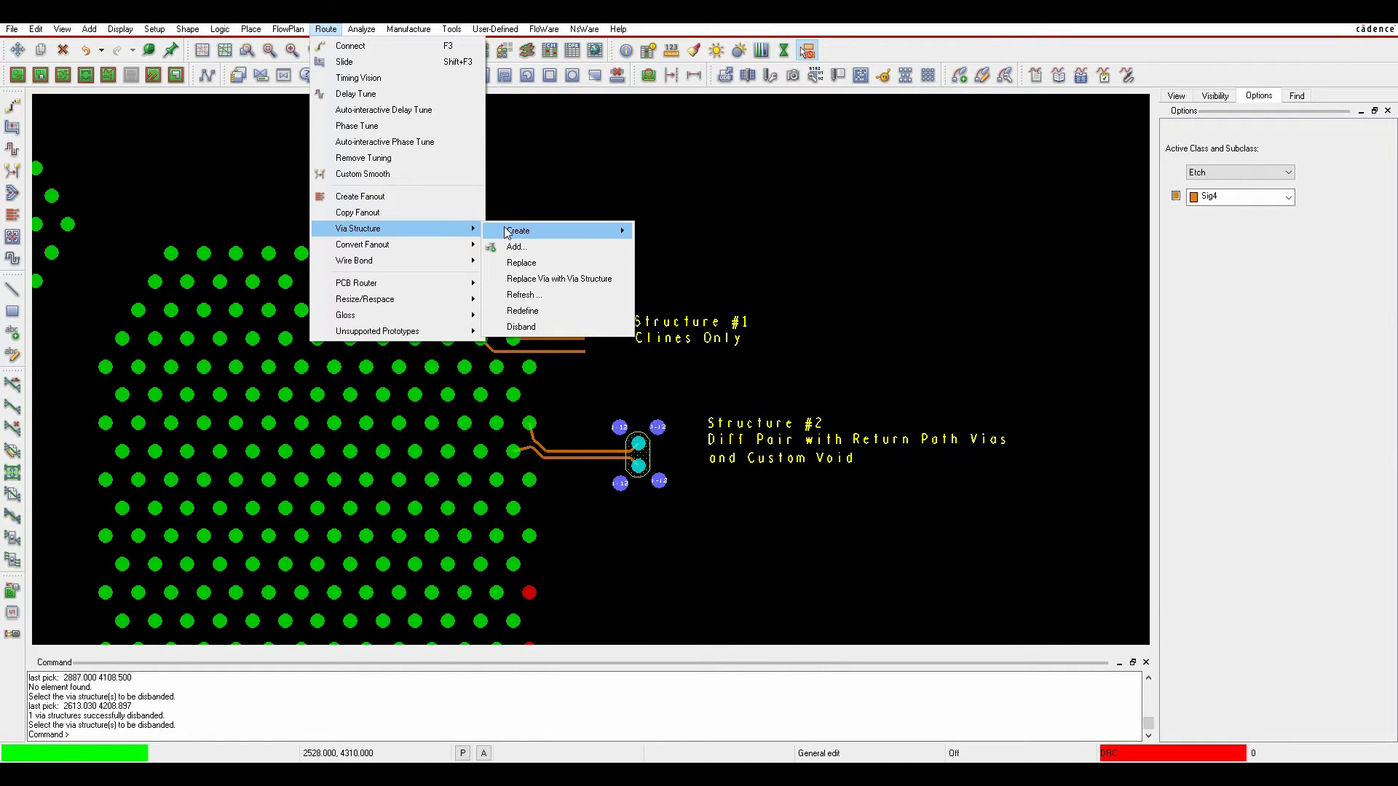
mouse_move(508, 231)
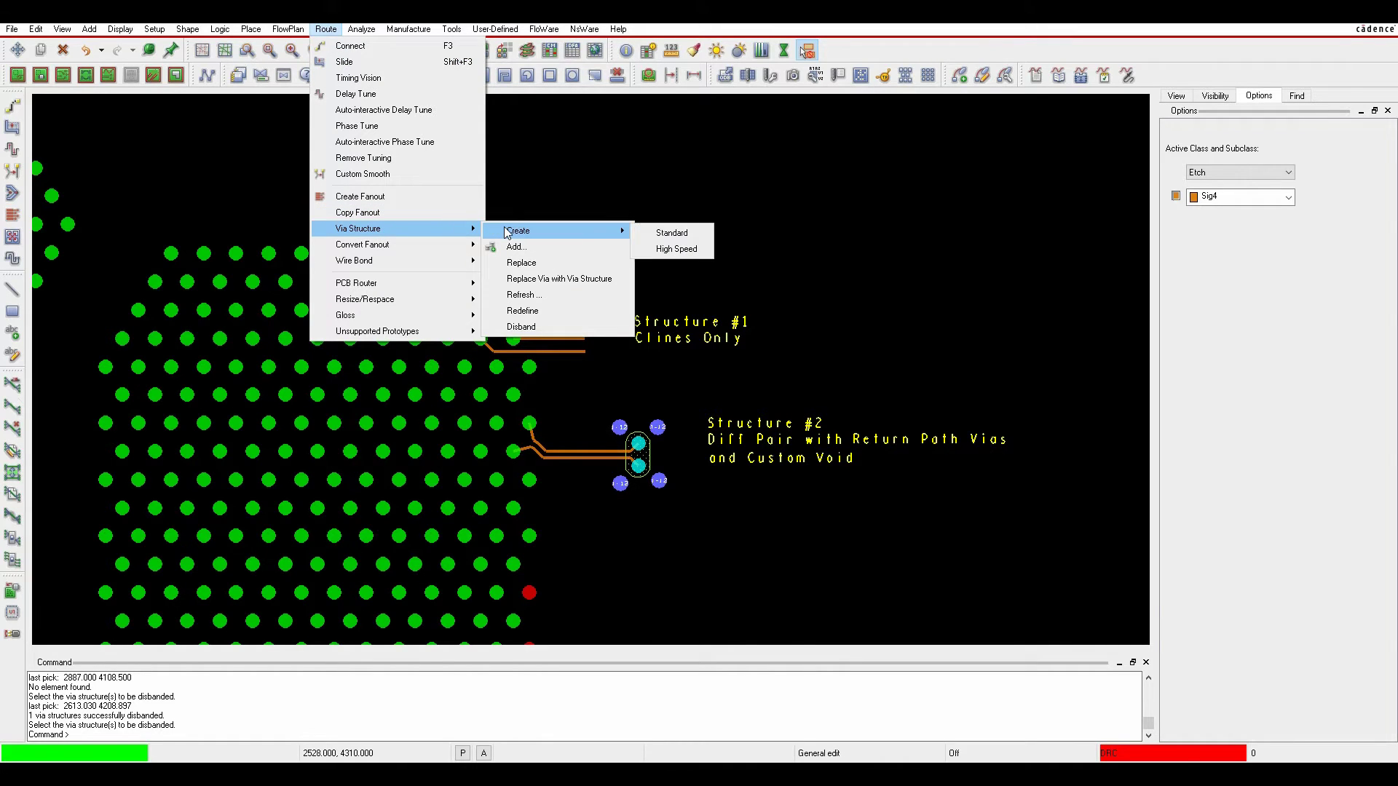
click(674, 233)
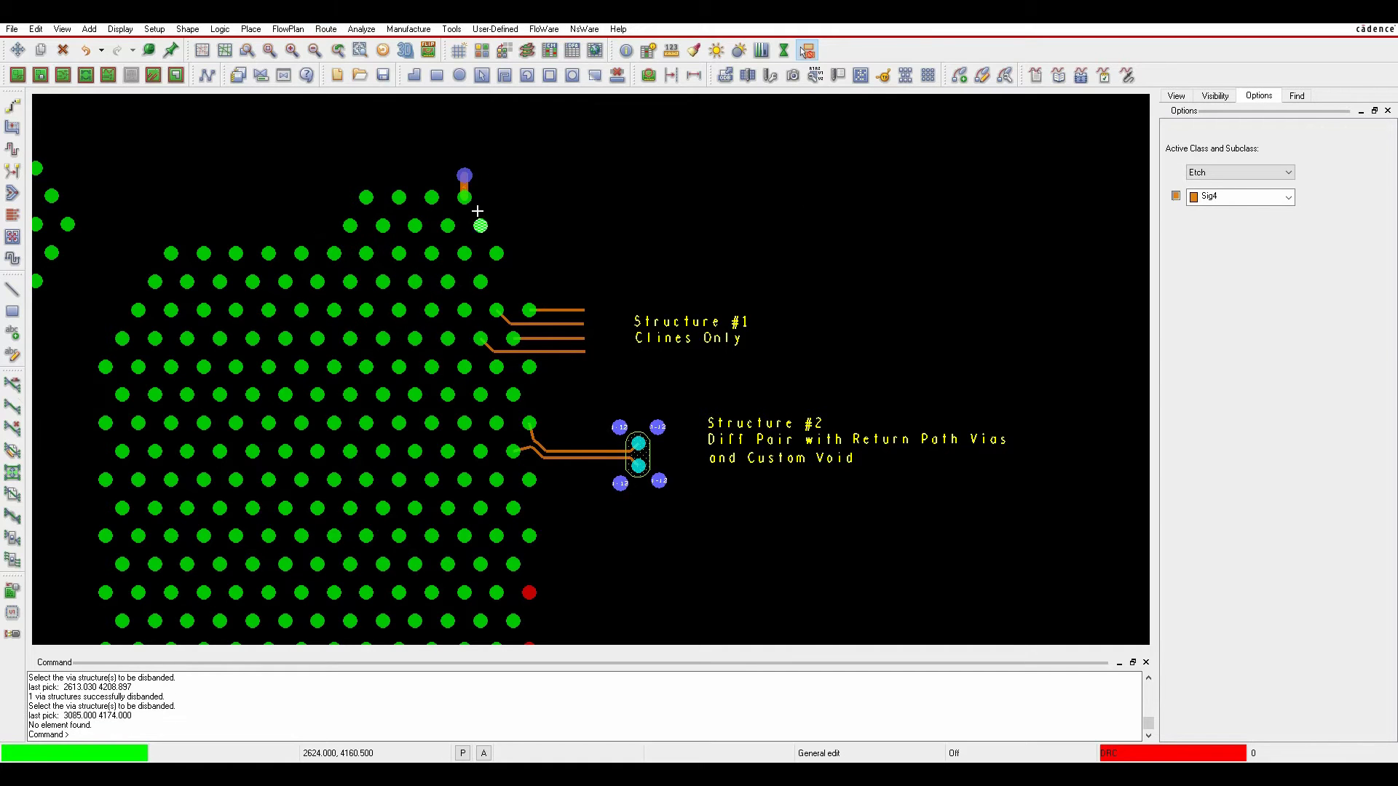
scroll(463, 182, up, 2)
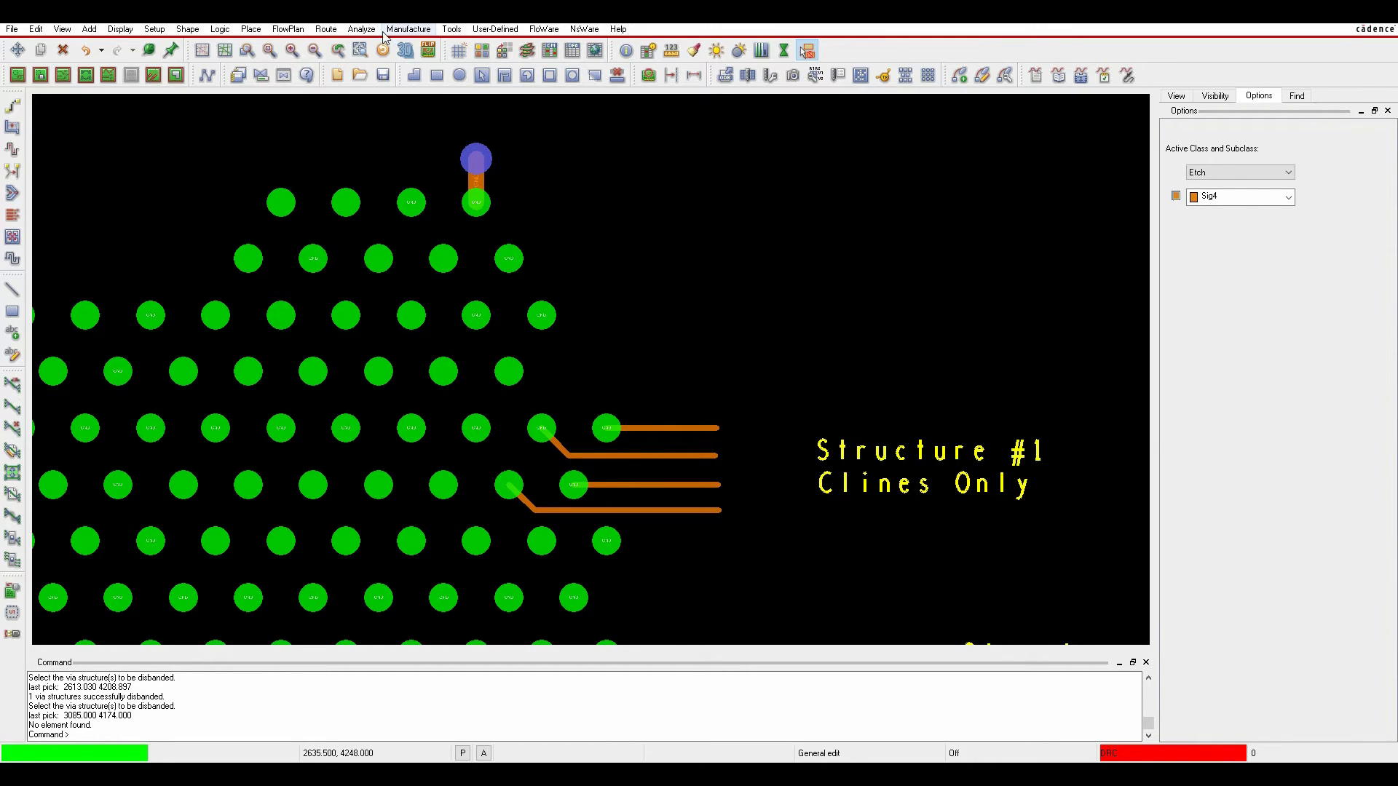
click(325, 29)
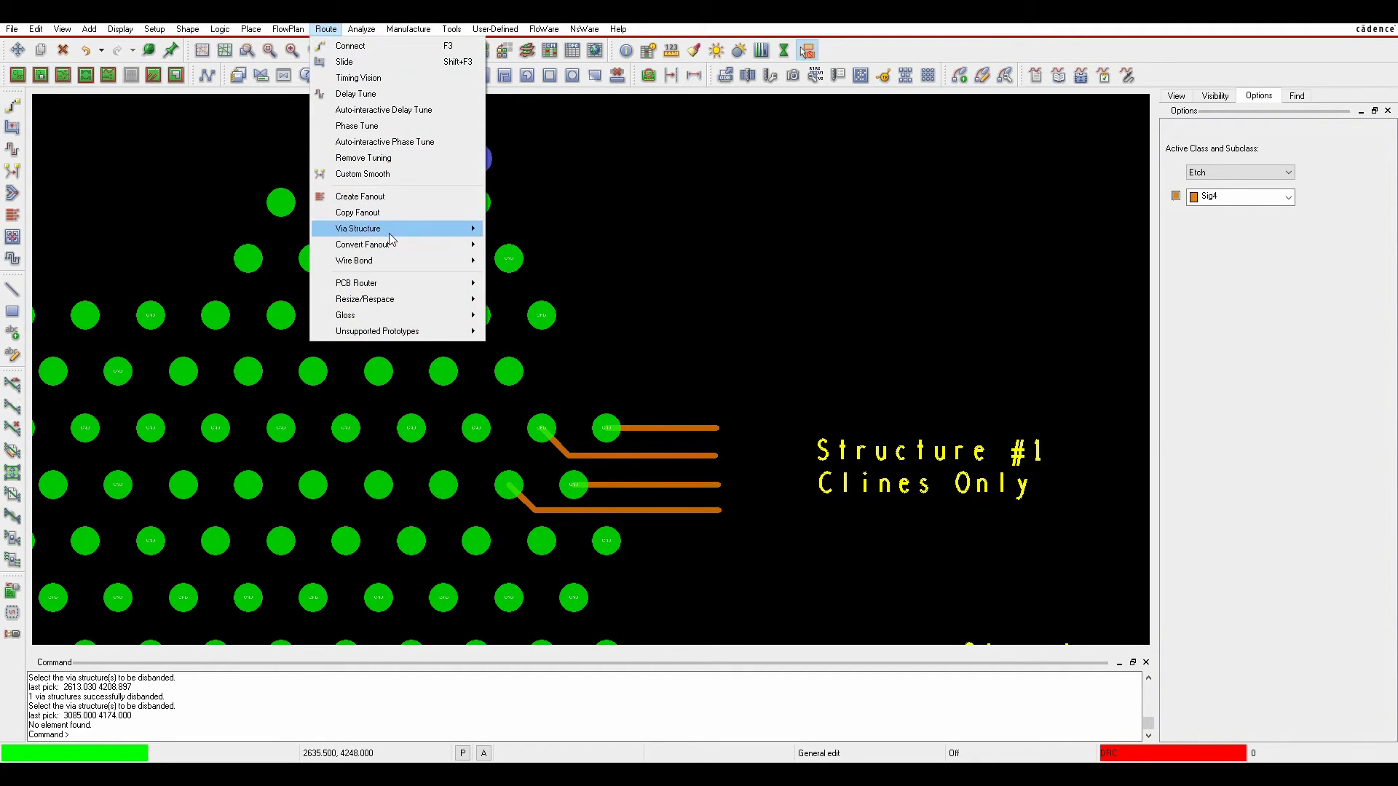
mouse_move(379, 228)
mouse_move(539, 232)
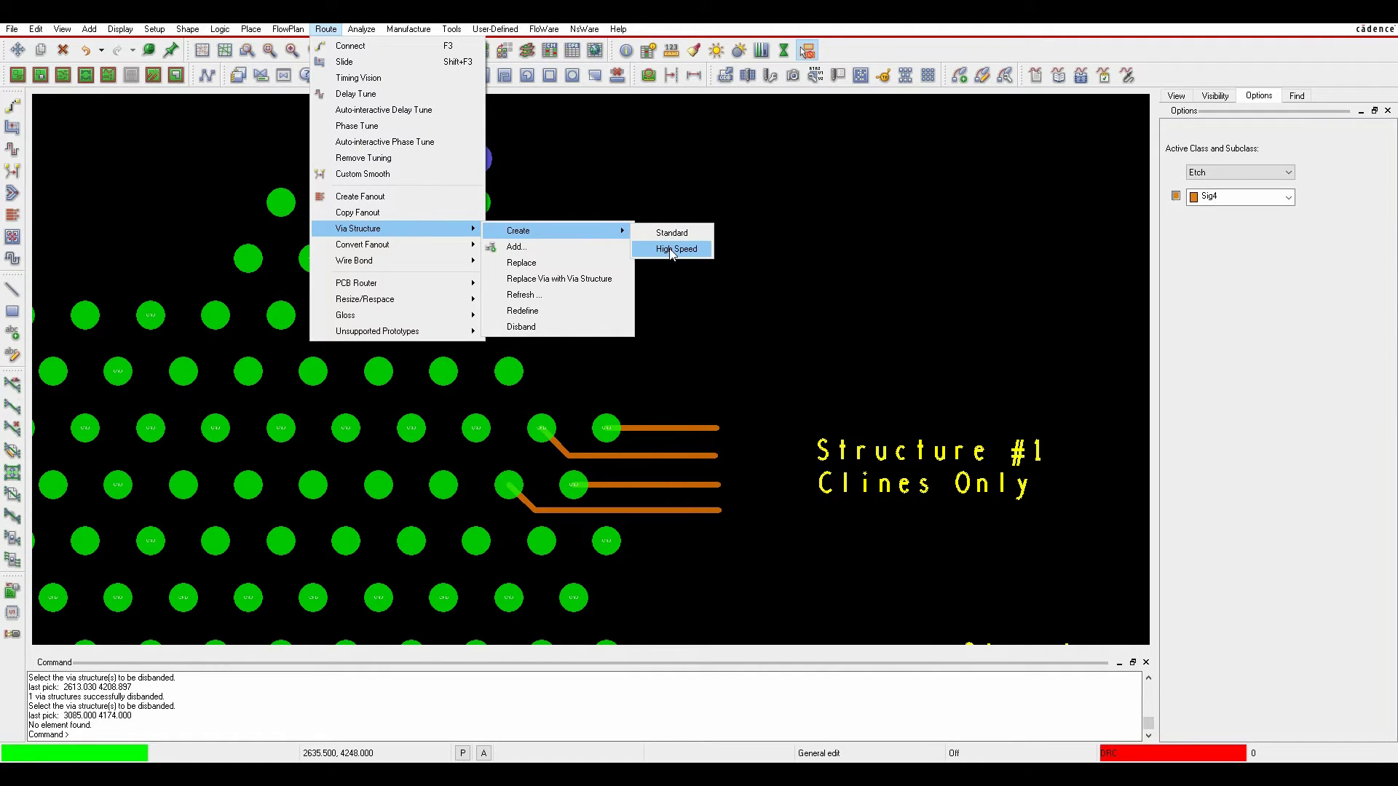
click(773, 320)
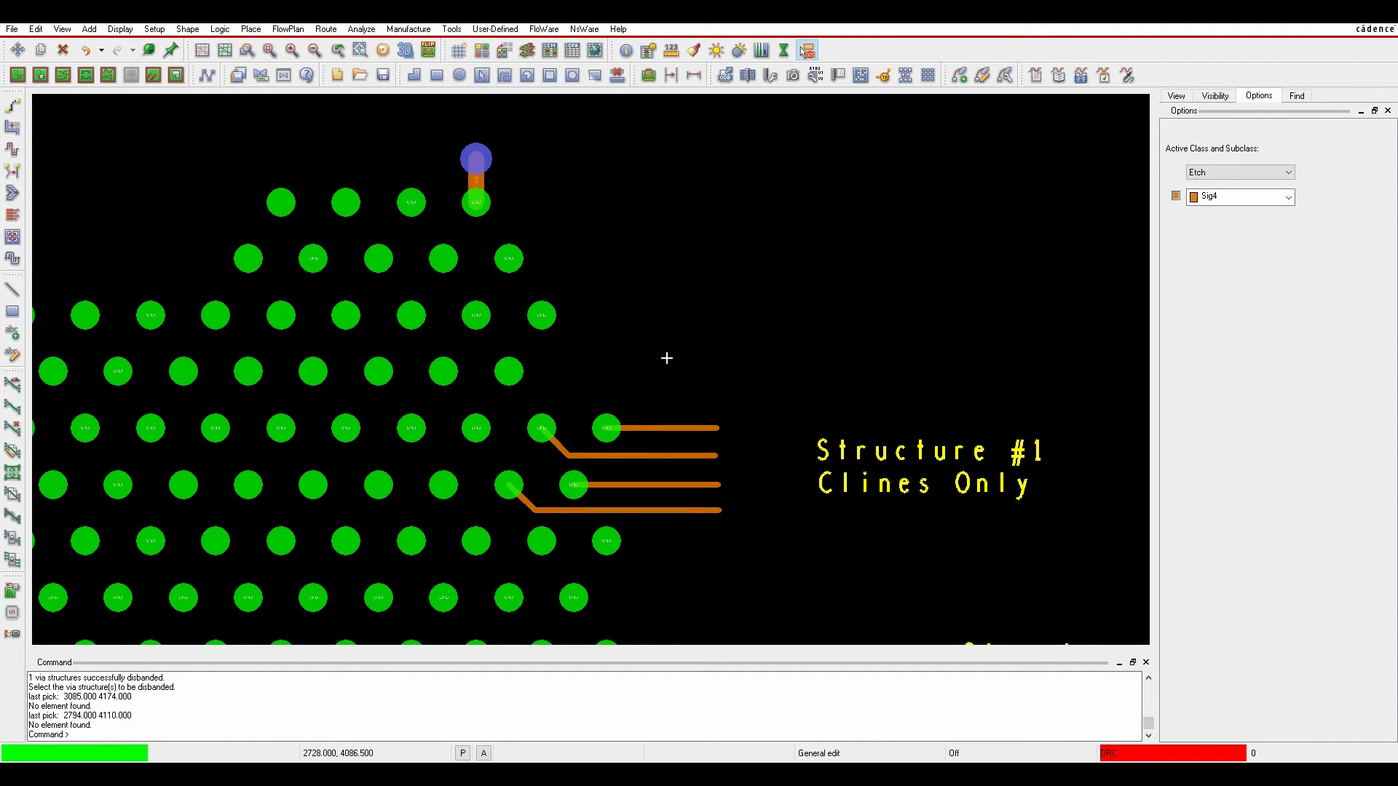
Inspect Structure #2's diff-pair vias and the whole pin field, then review the via structure commands.
middle_drag(749, 549, 675, 291)
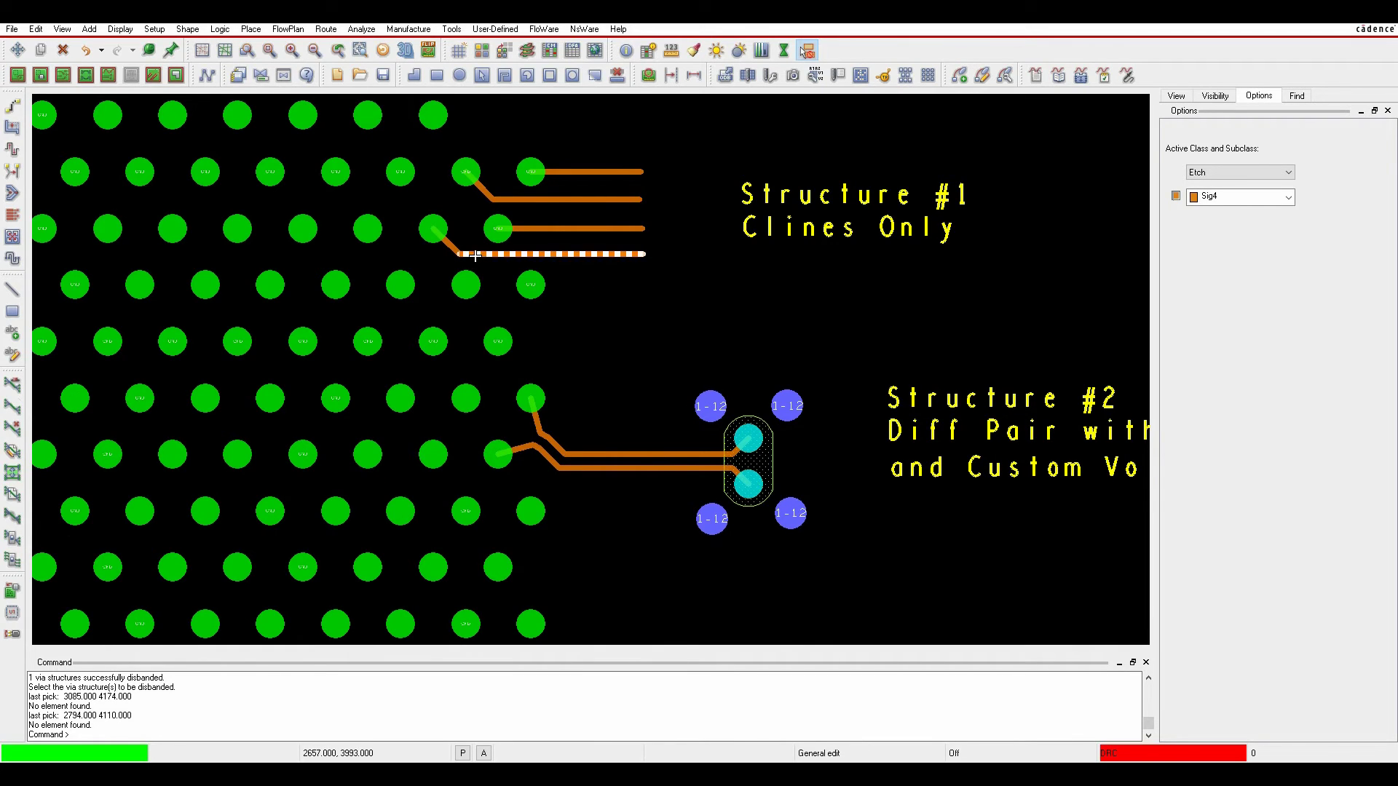
mouse_move(475, 257)
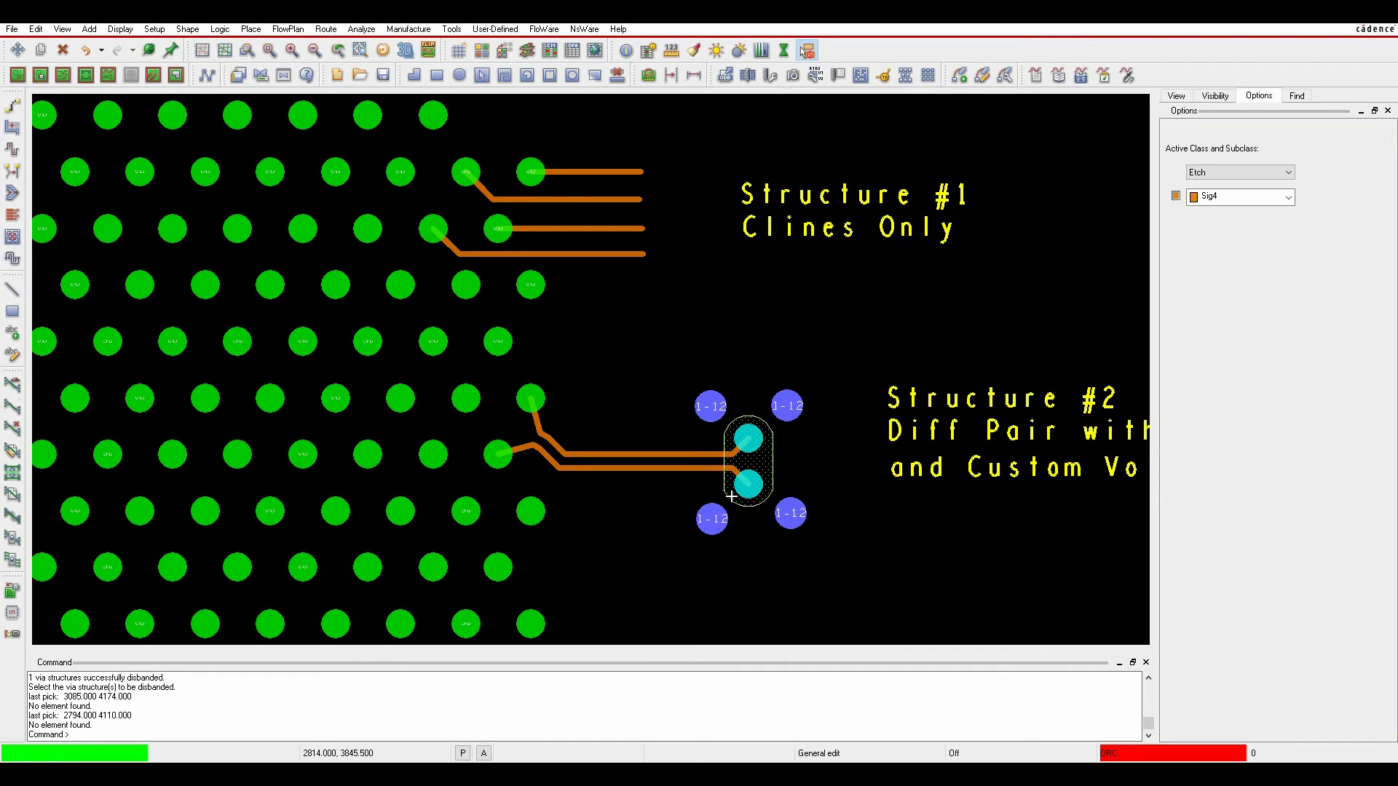
mouse_move(731, 497)
scroll(692, 314, down, 2)
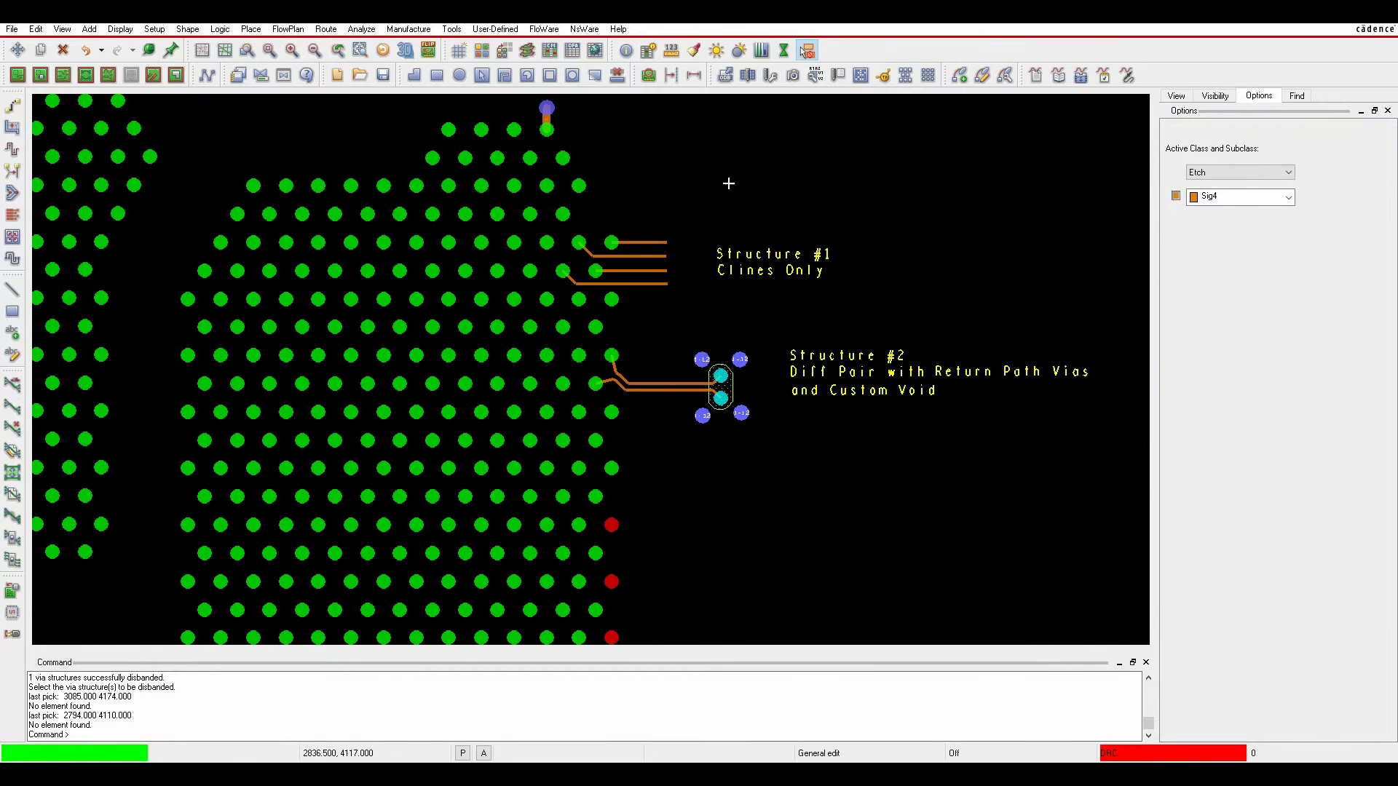
middle_drag(727, 181, 772, 379)
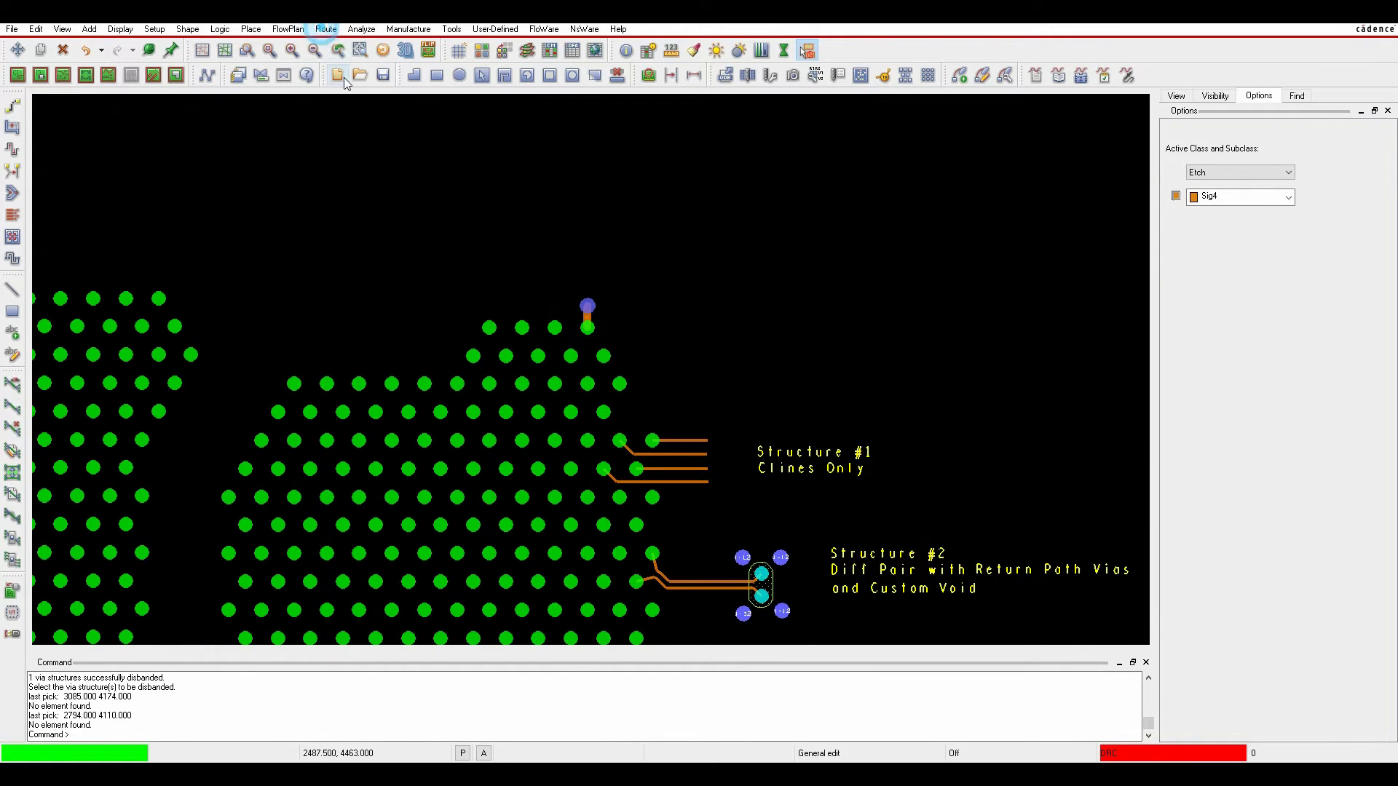
click(326, 29)
click(405, 230)
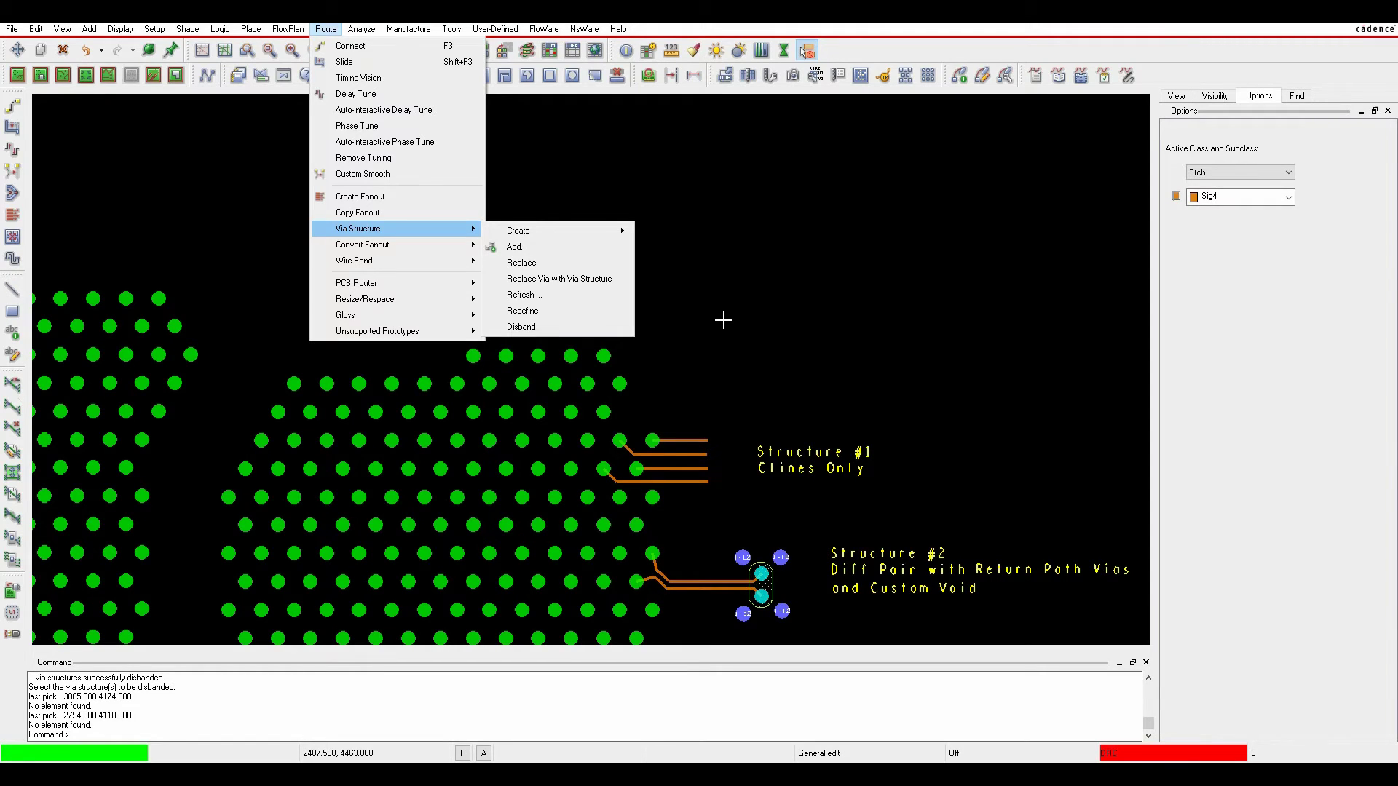
click(723, 320)
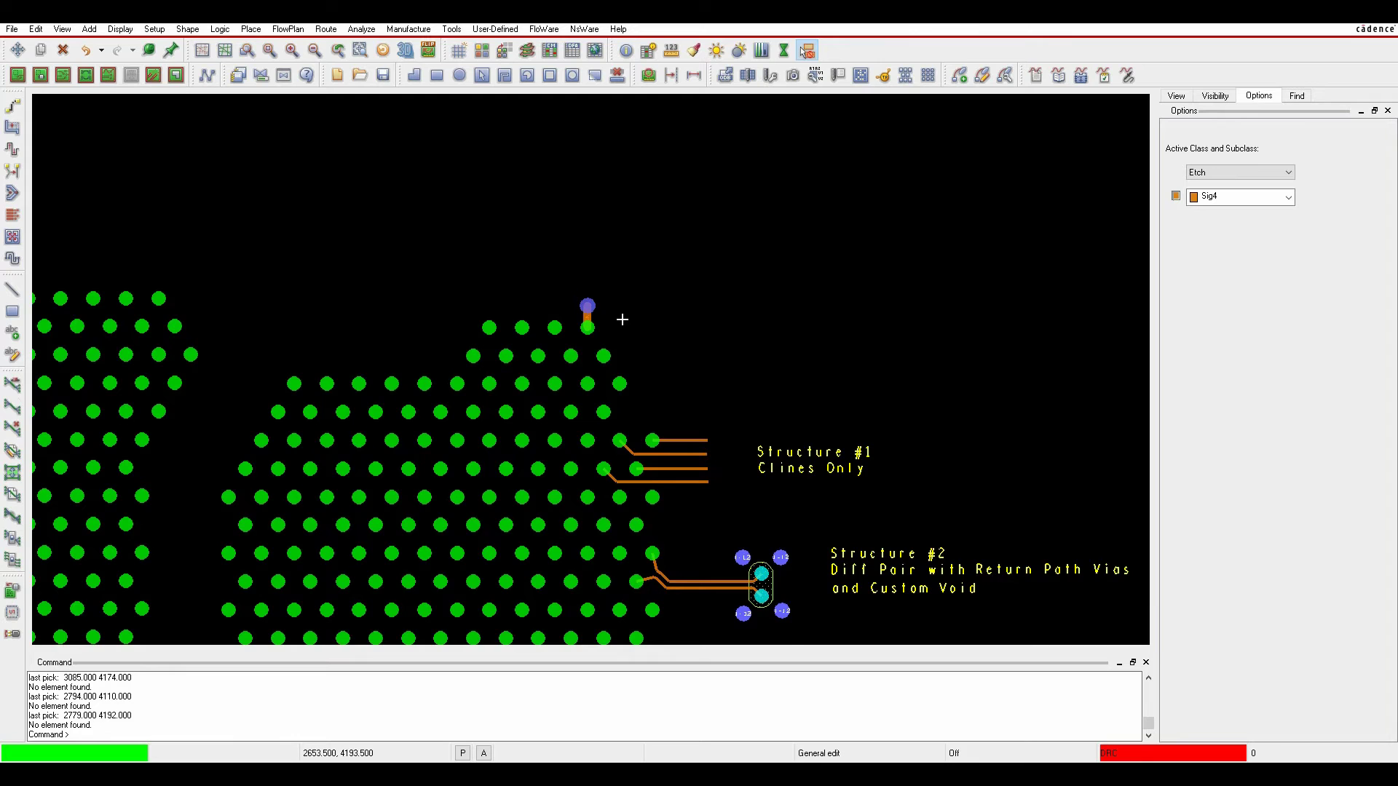
Start a Standard via structure named VS_1 and window-select the top pin's via and stub.
scroll(623, 319, up, 2)
click(326, 29)
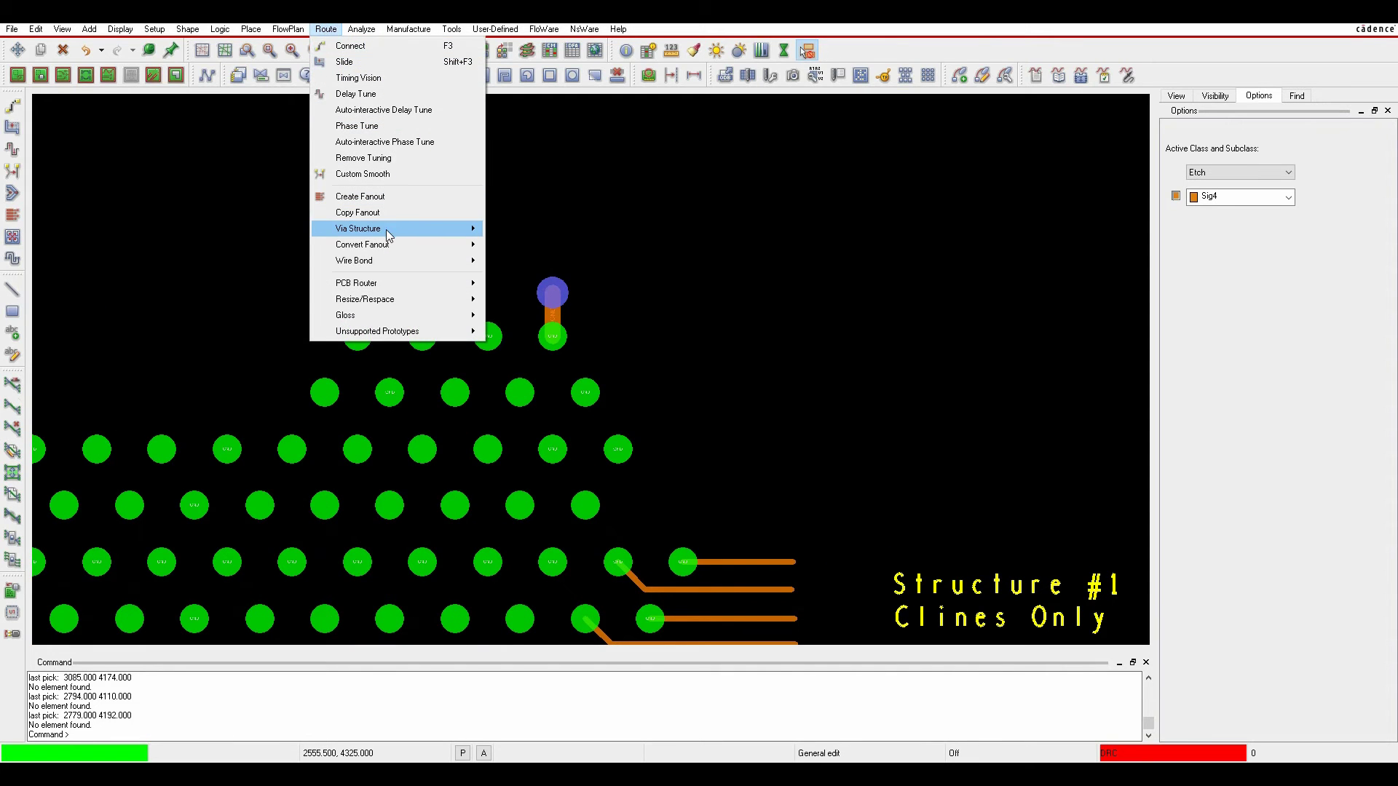
mouse_move(383, 225)
mouse_move(536, 229)
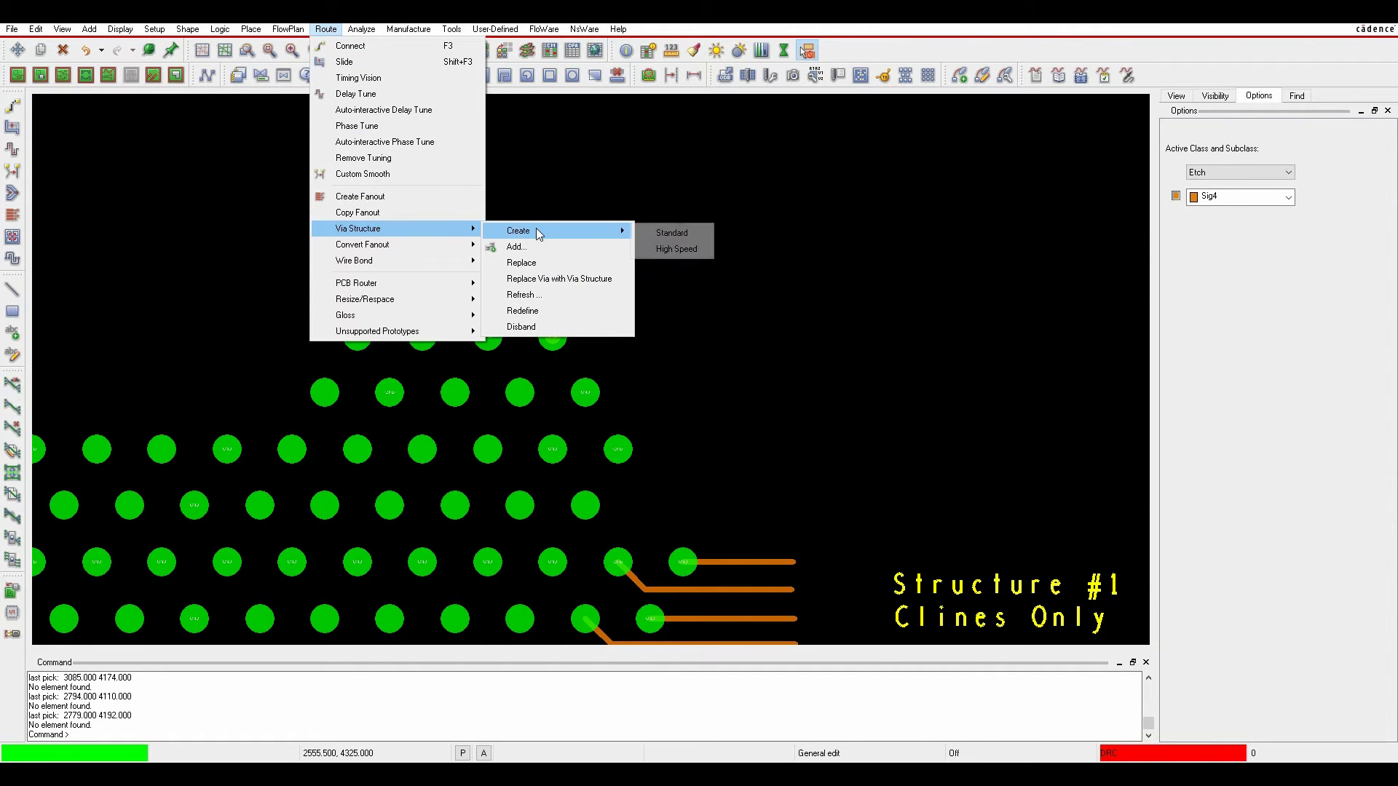
click(670, 233)
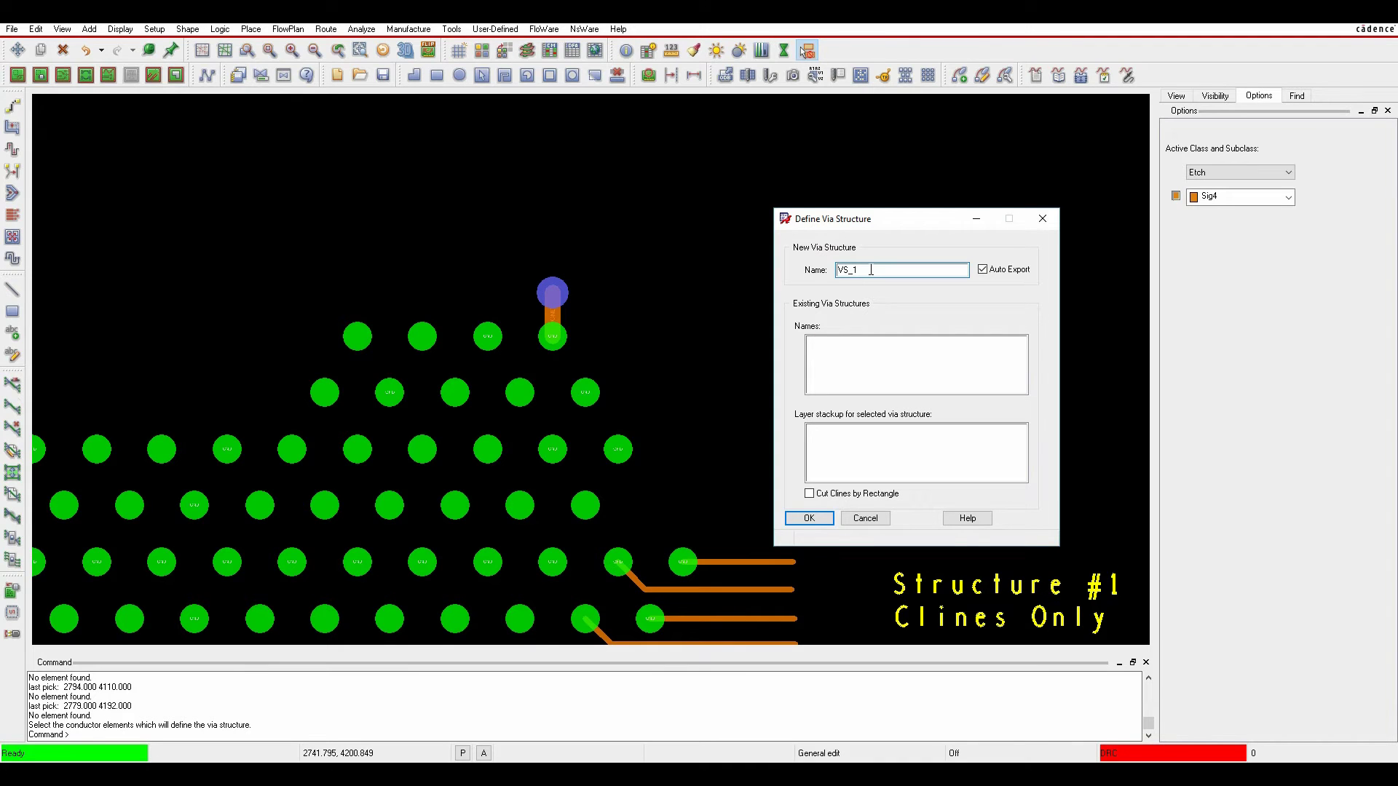
click(528, 267)
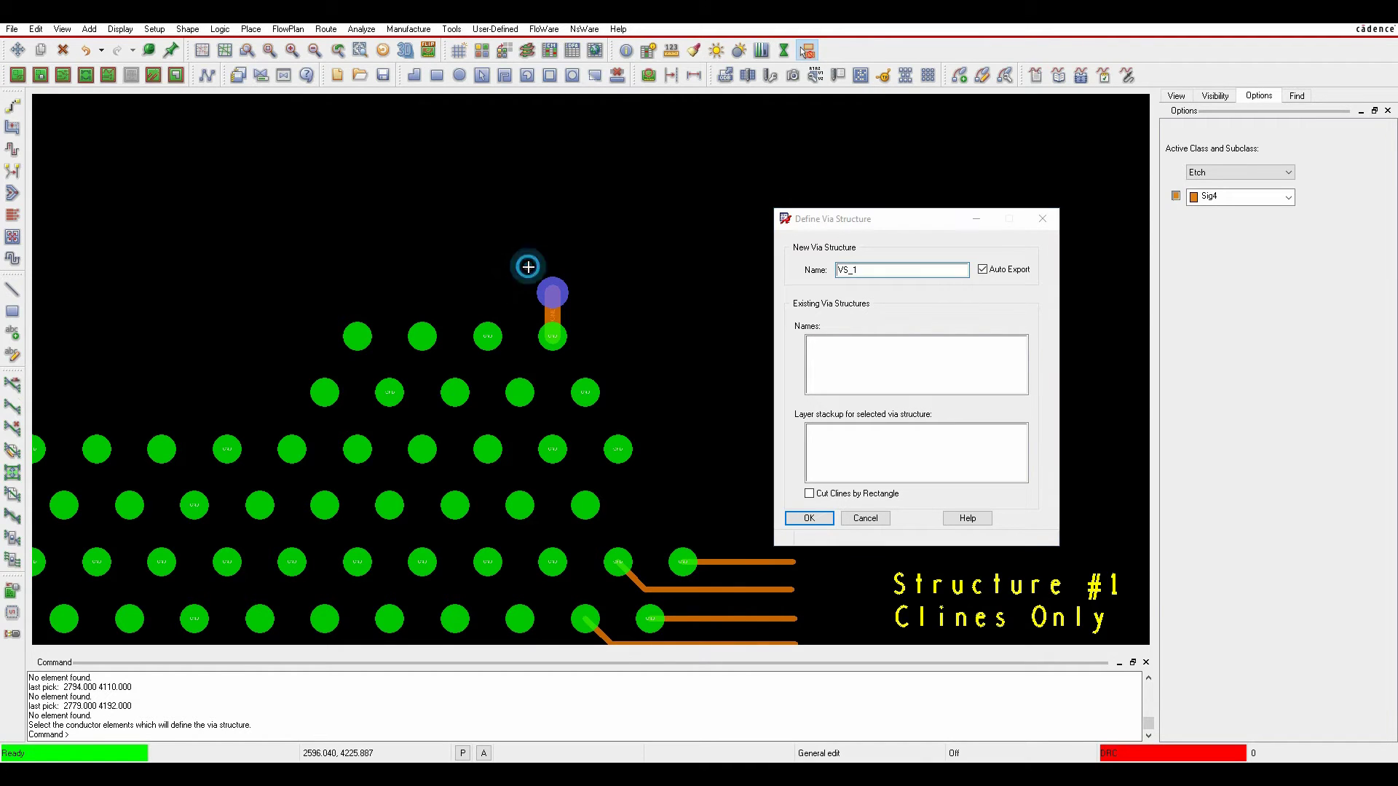
drag(528, 266, 572, 362)
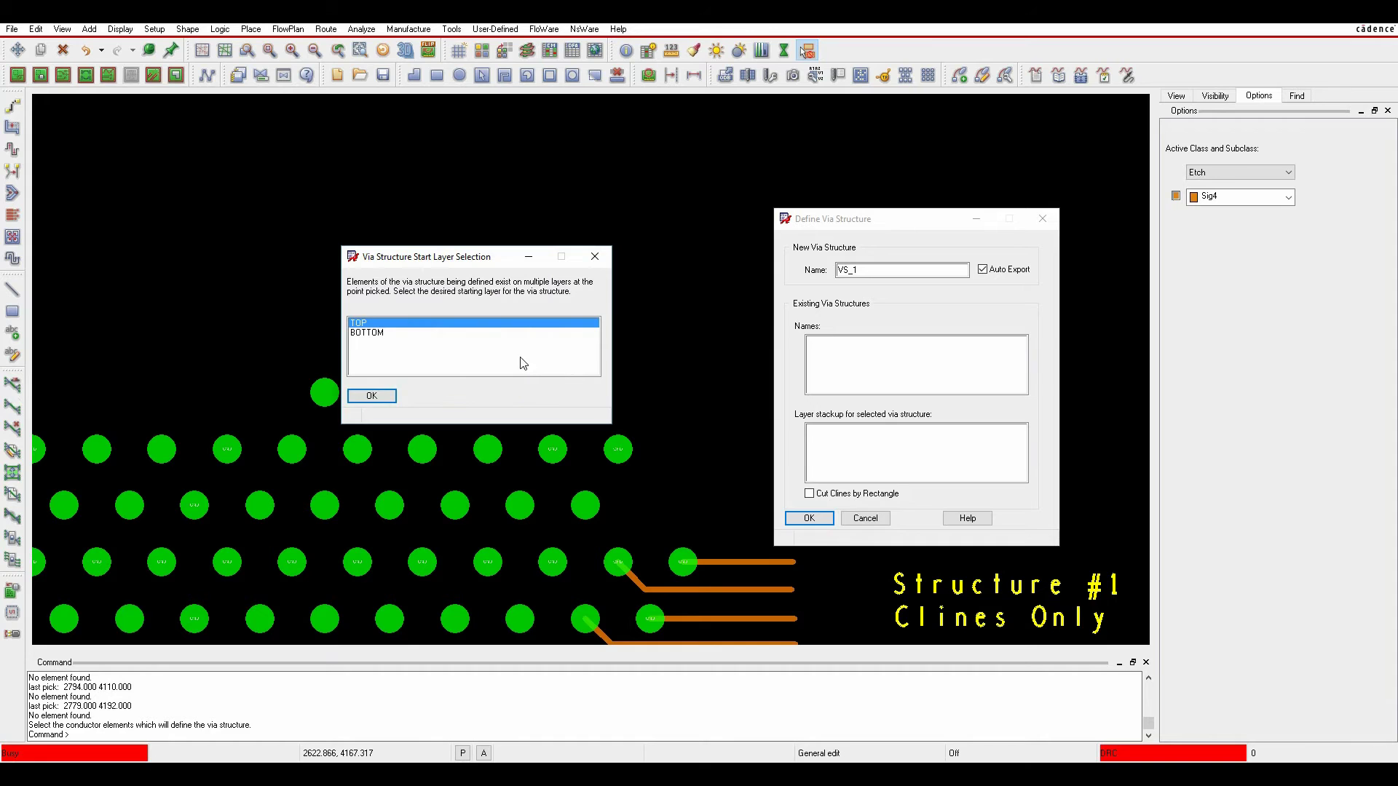
Set TOP as the starting layer and save the definition as vs_1.xml.
click(371, 395)
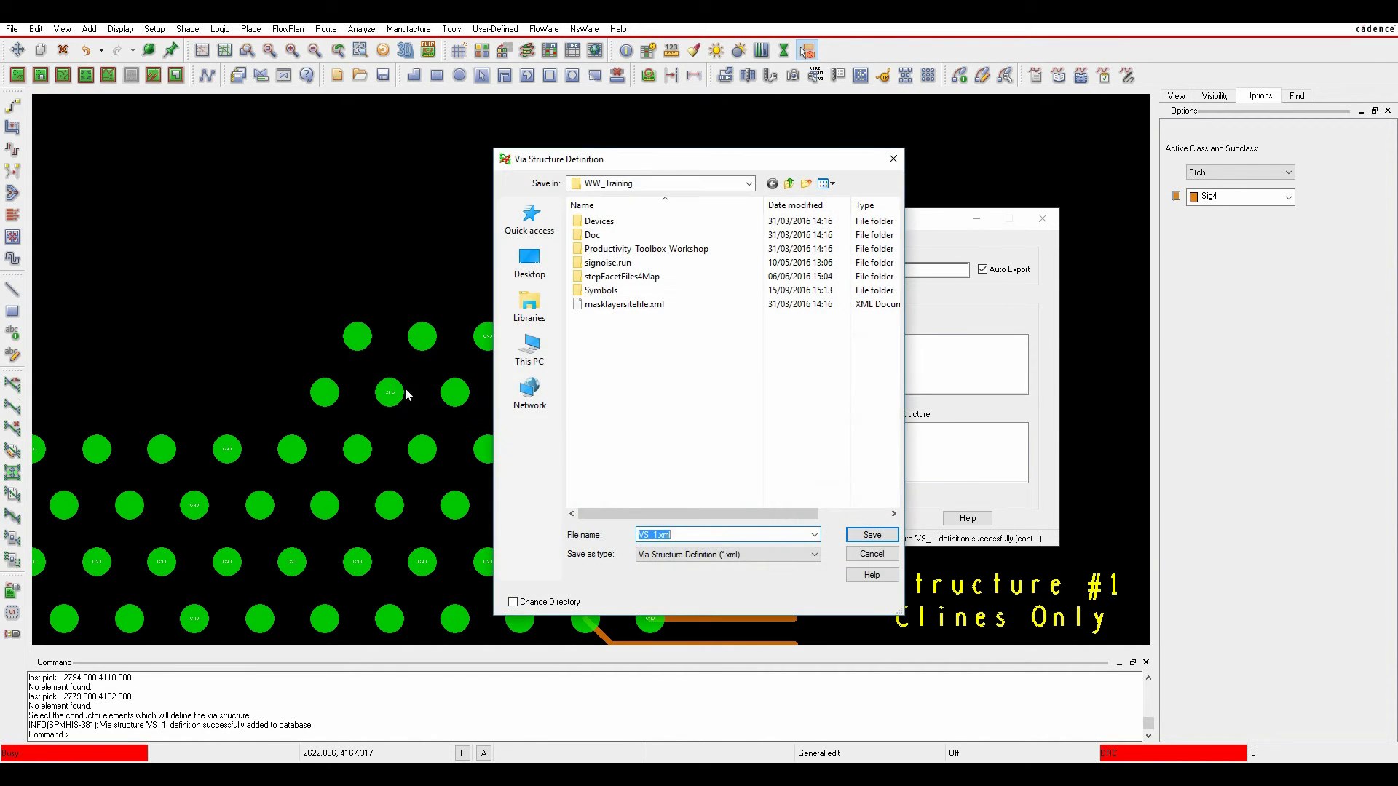
click(881, 539)
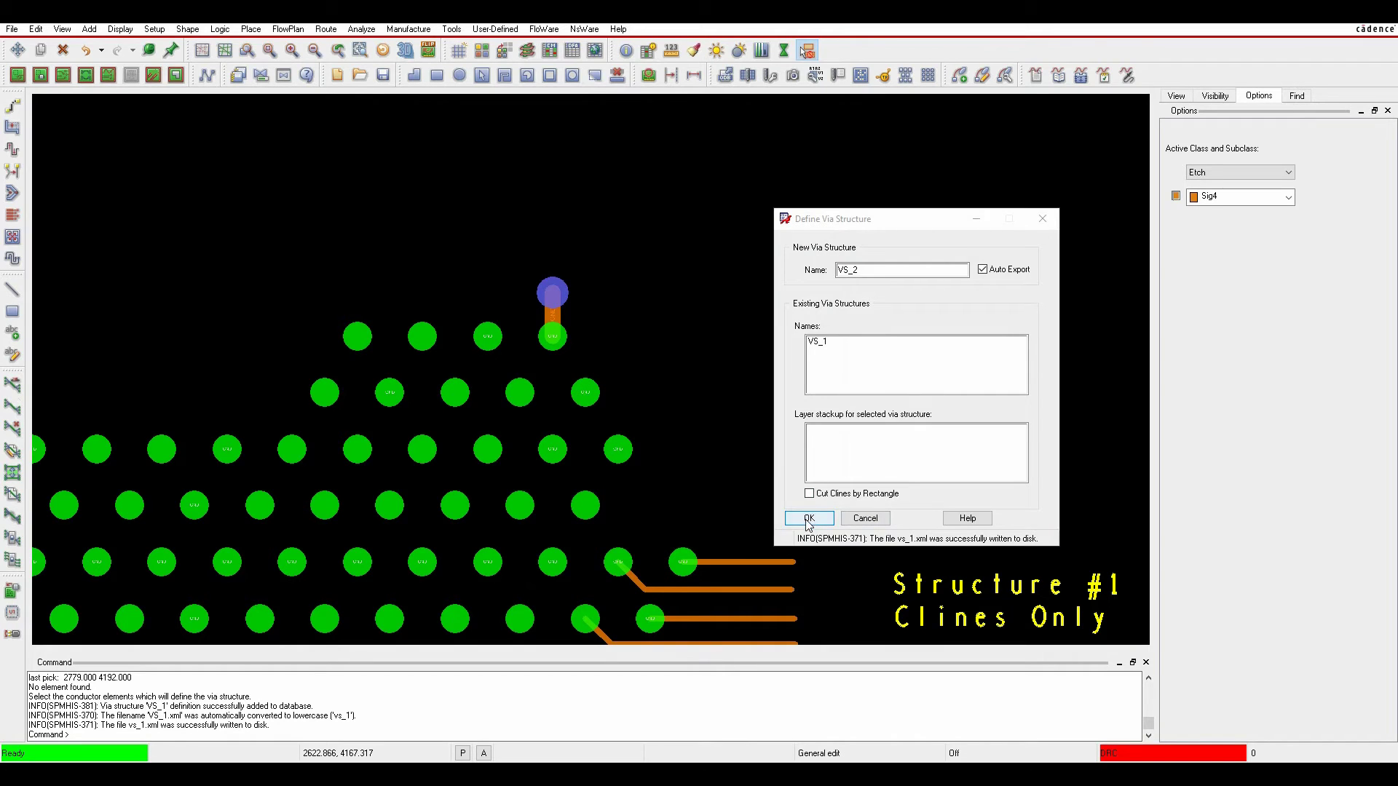
click(807, 518)
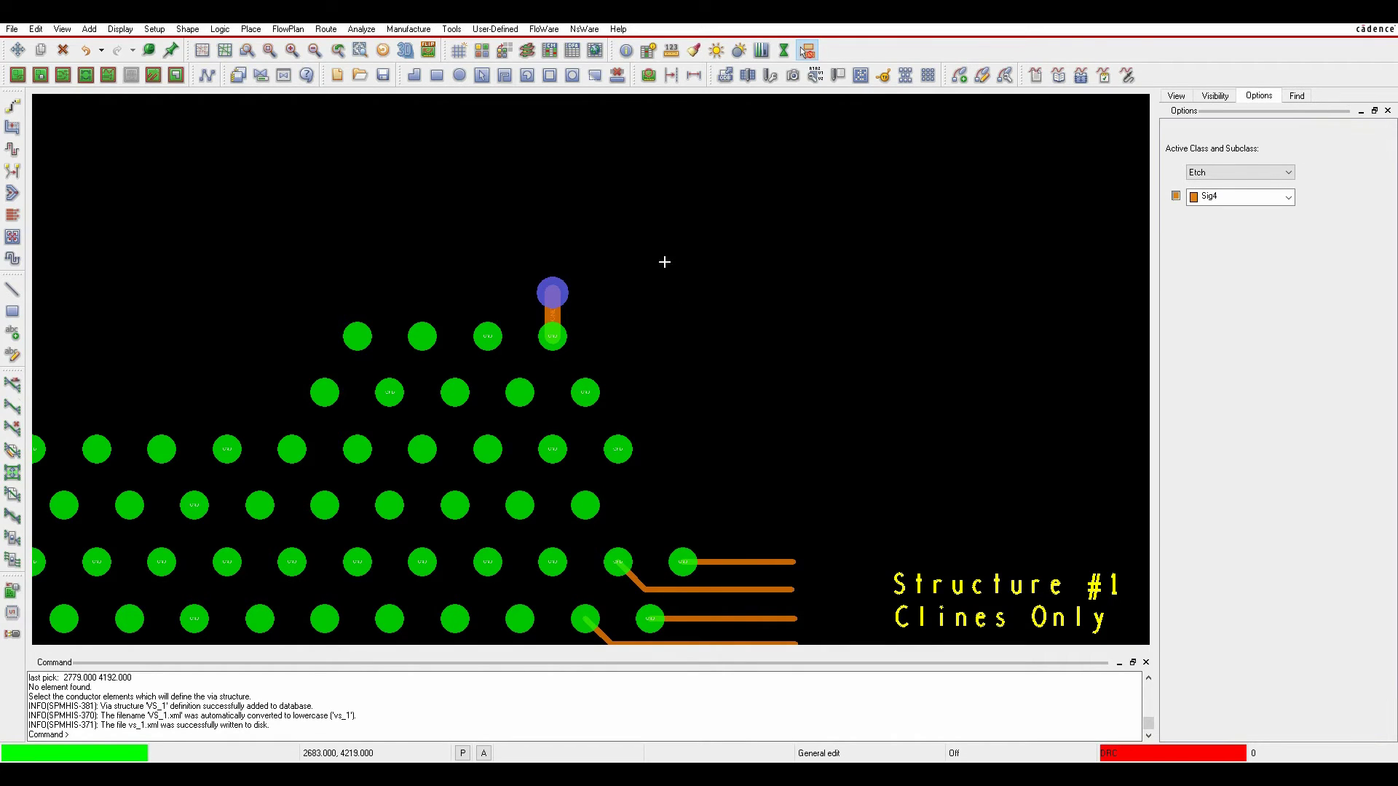
click(326, 30)
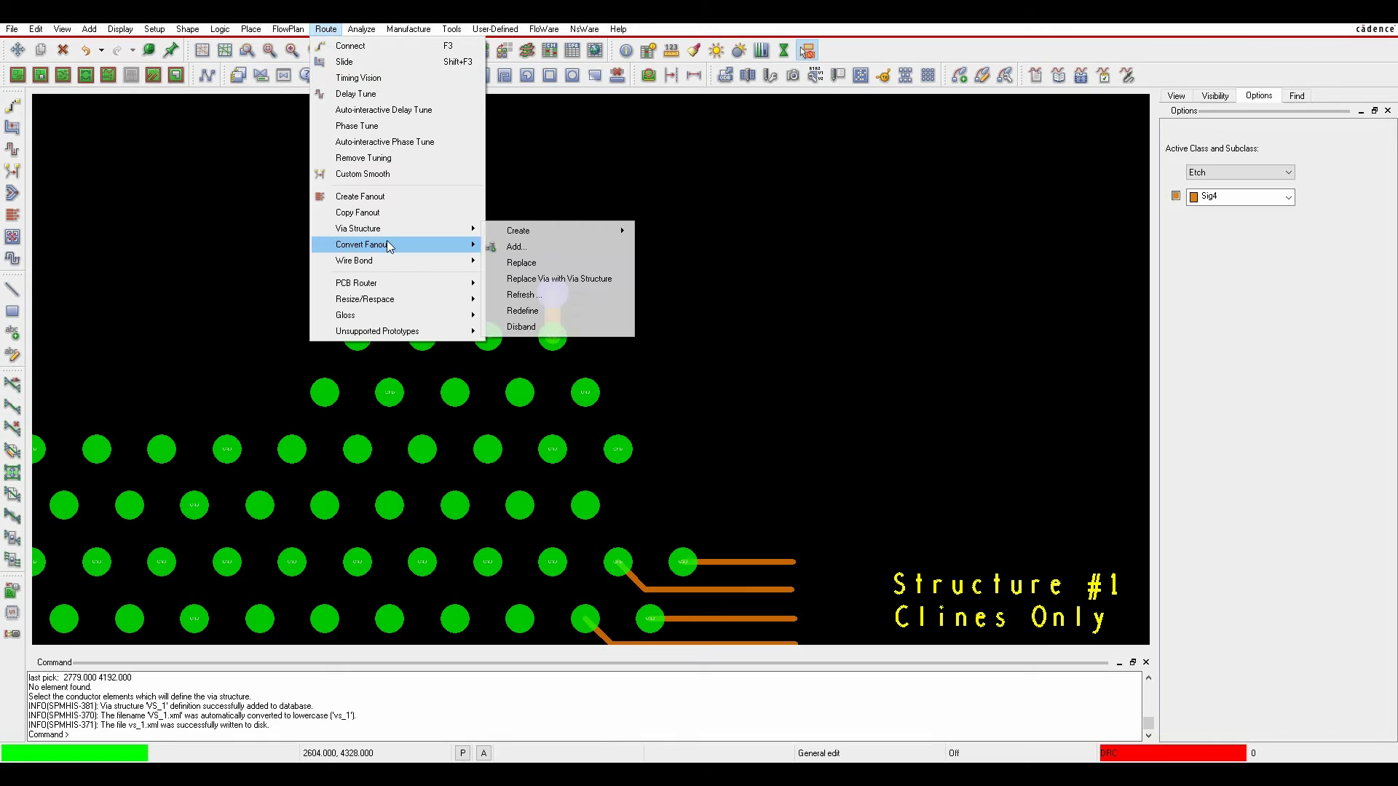
click(572, 246)
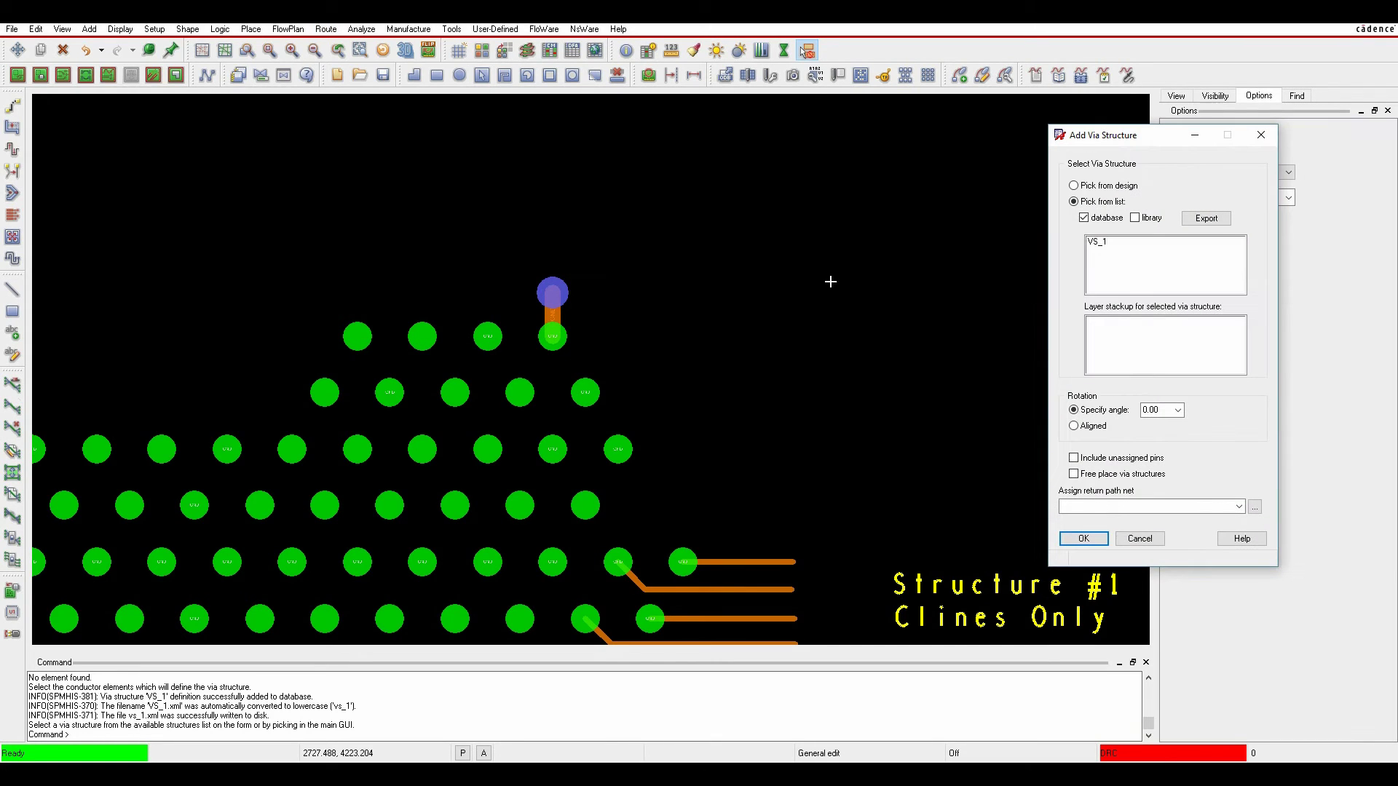
click(1097, 243)
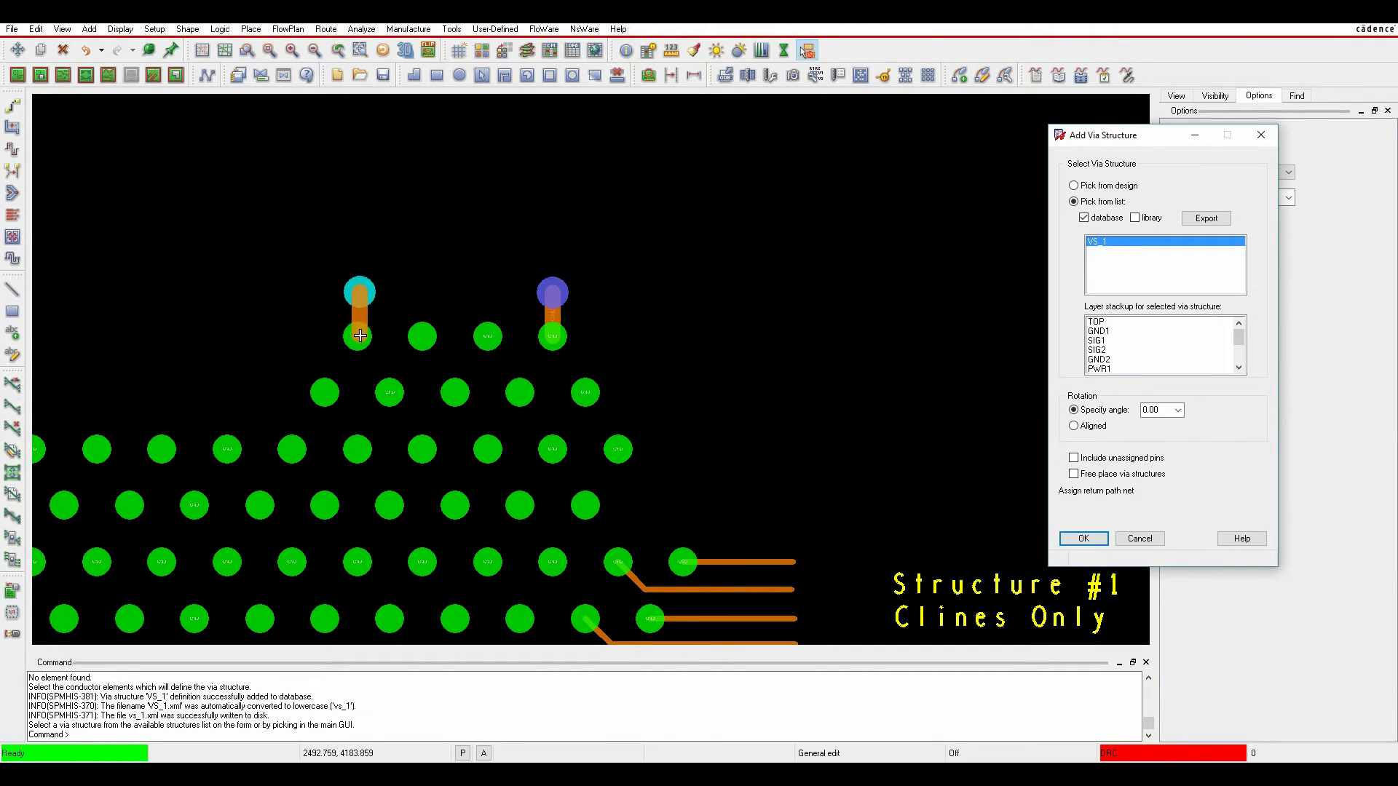
right_click(428, 210)
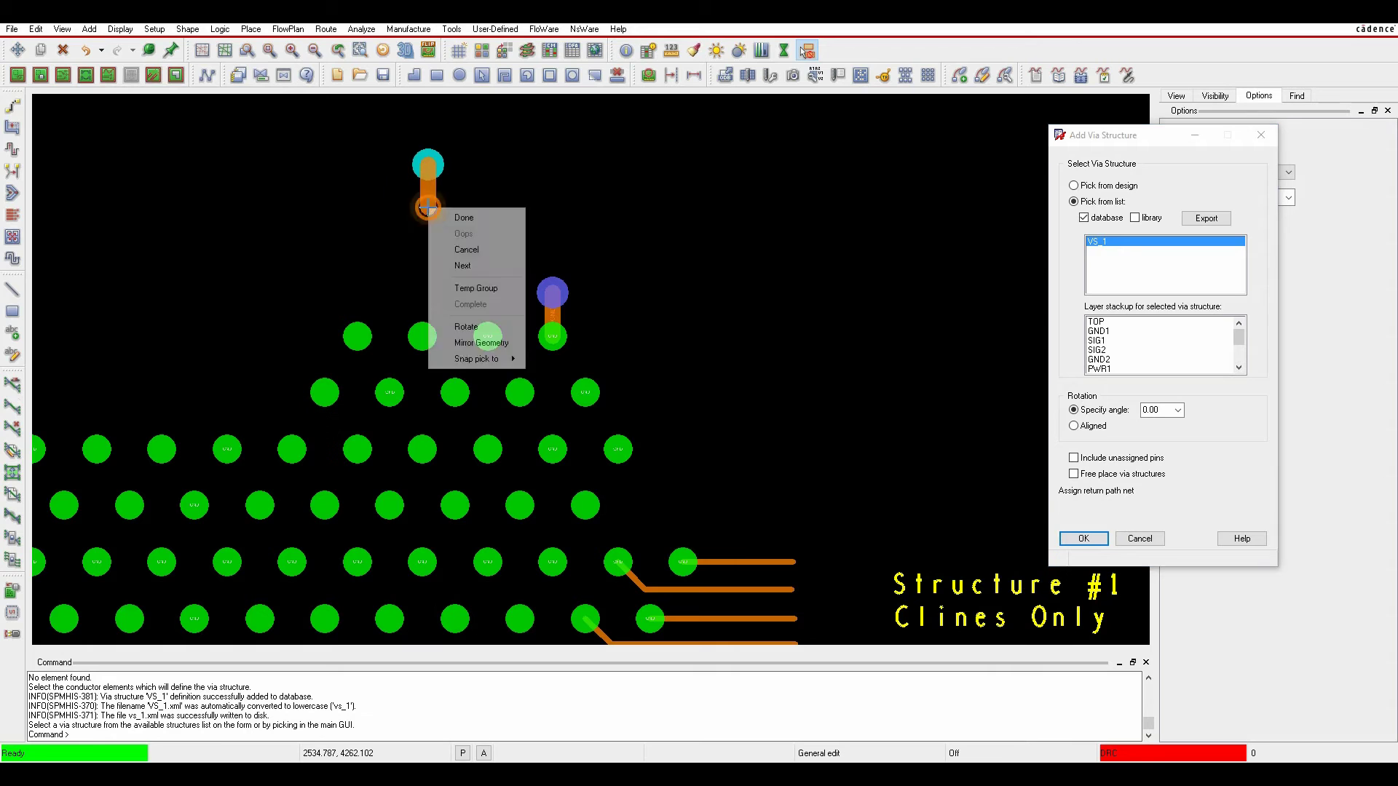
click(466, 250)
right_click(637, 211)
click(615, 212)
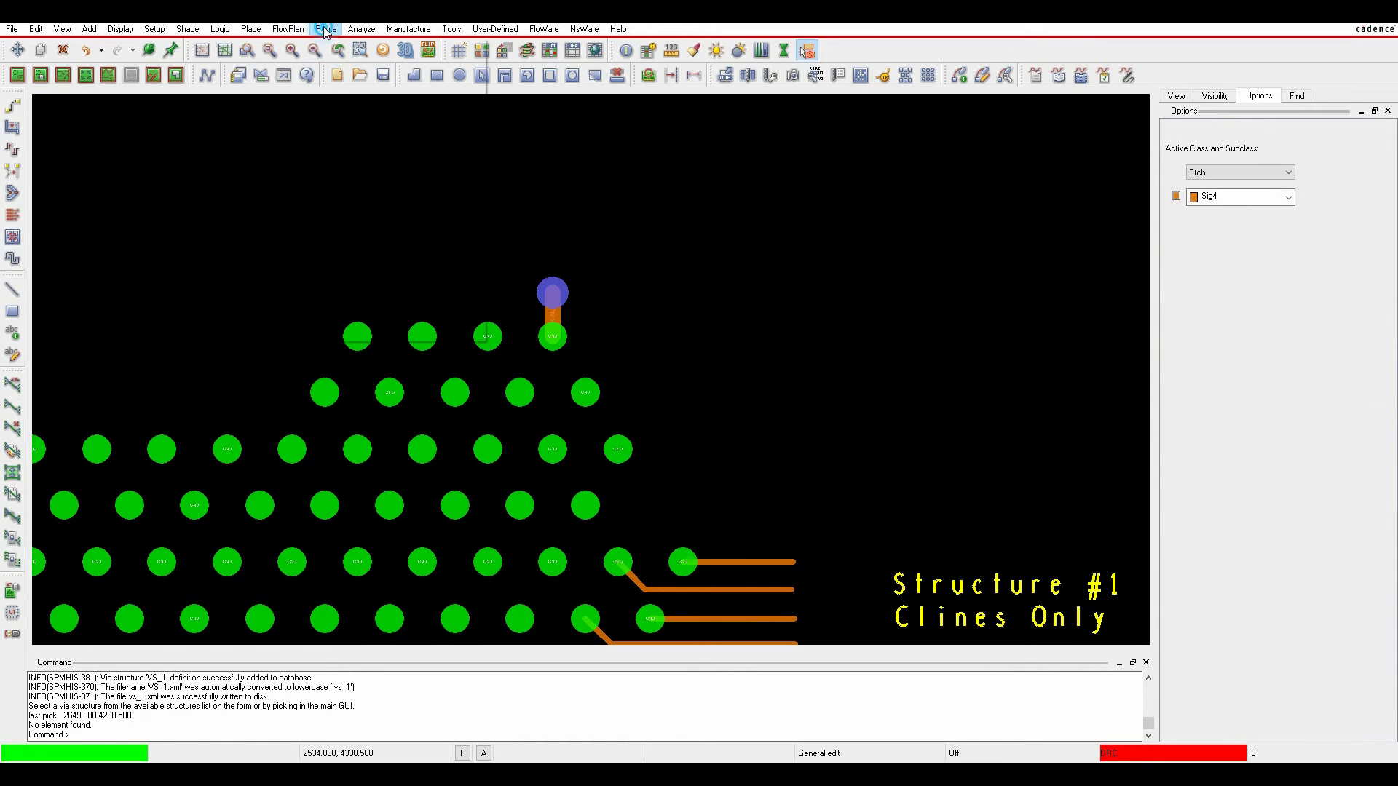
click(325, 30)
click(375, 195)
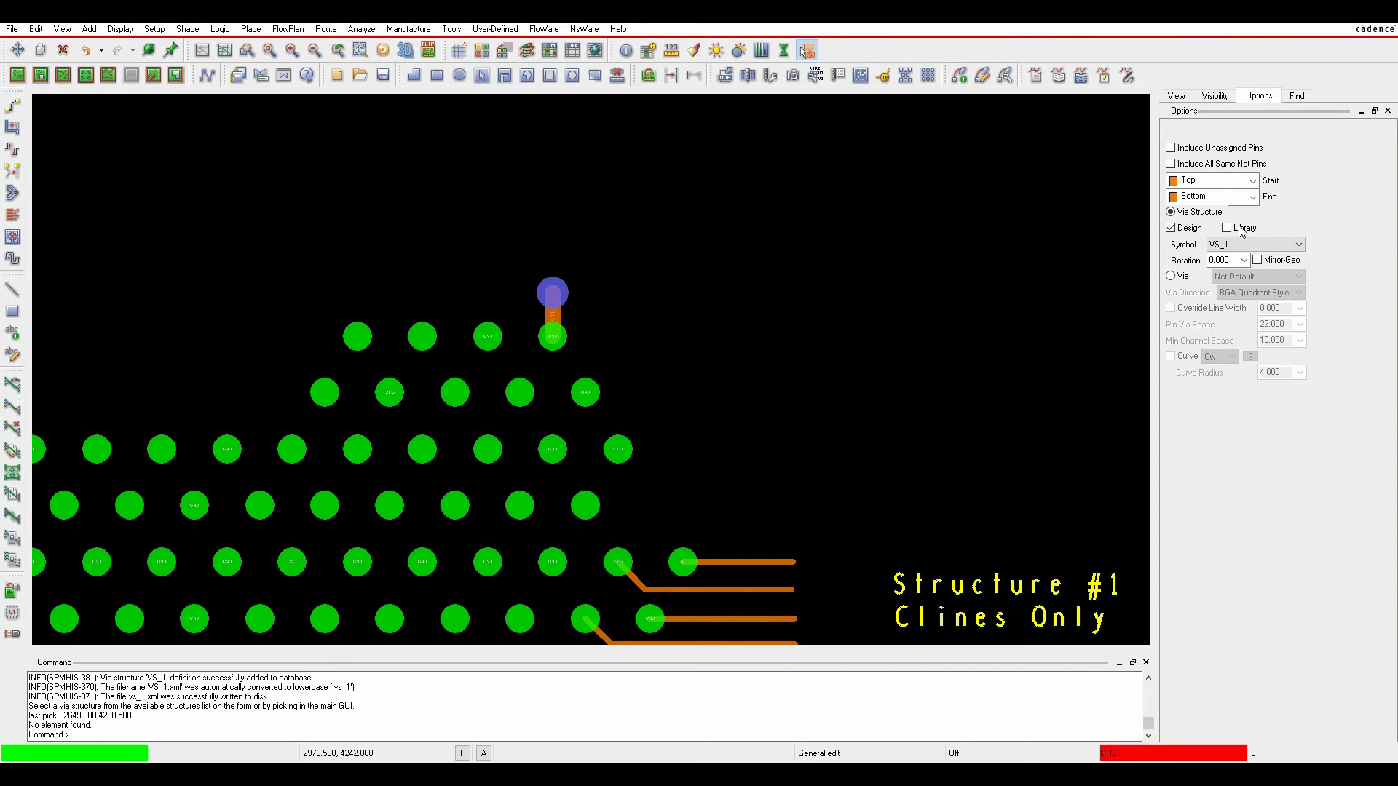
right_click(539, 204)
click(552, 209)
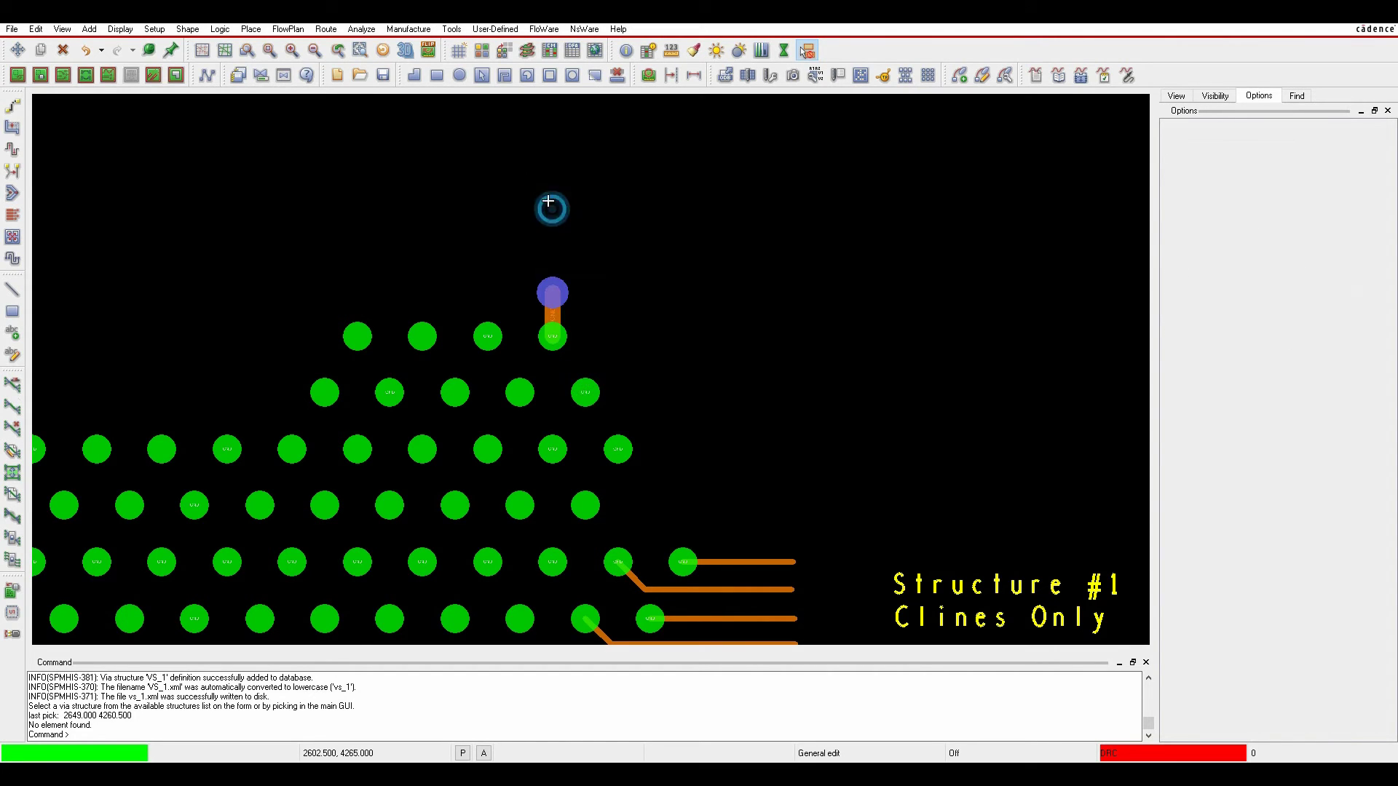
Start a High Speed via structure and window-select the four traces beside the Structure #1 label.
click(326, 29)
mouse_move(367, 232)
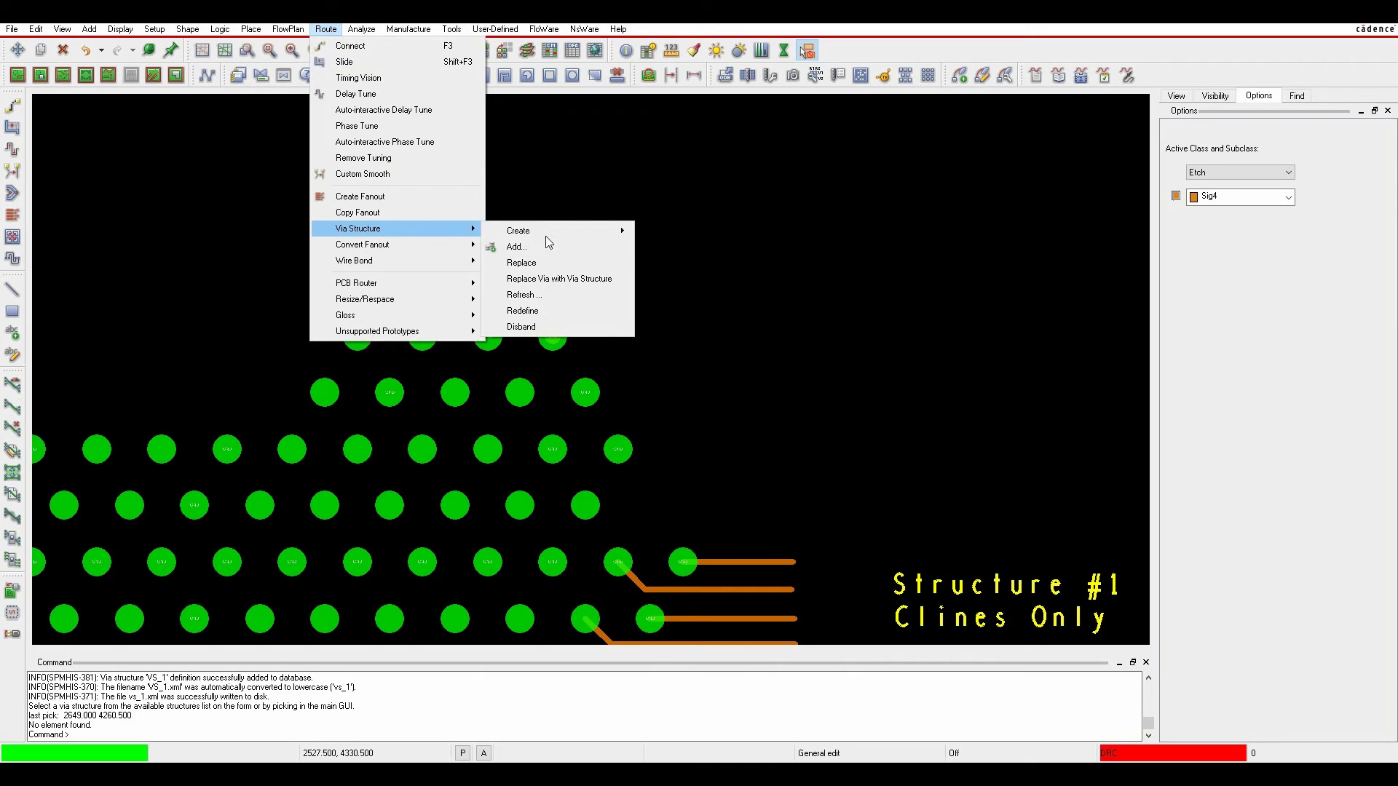
mouse_move(592, 236)
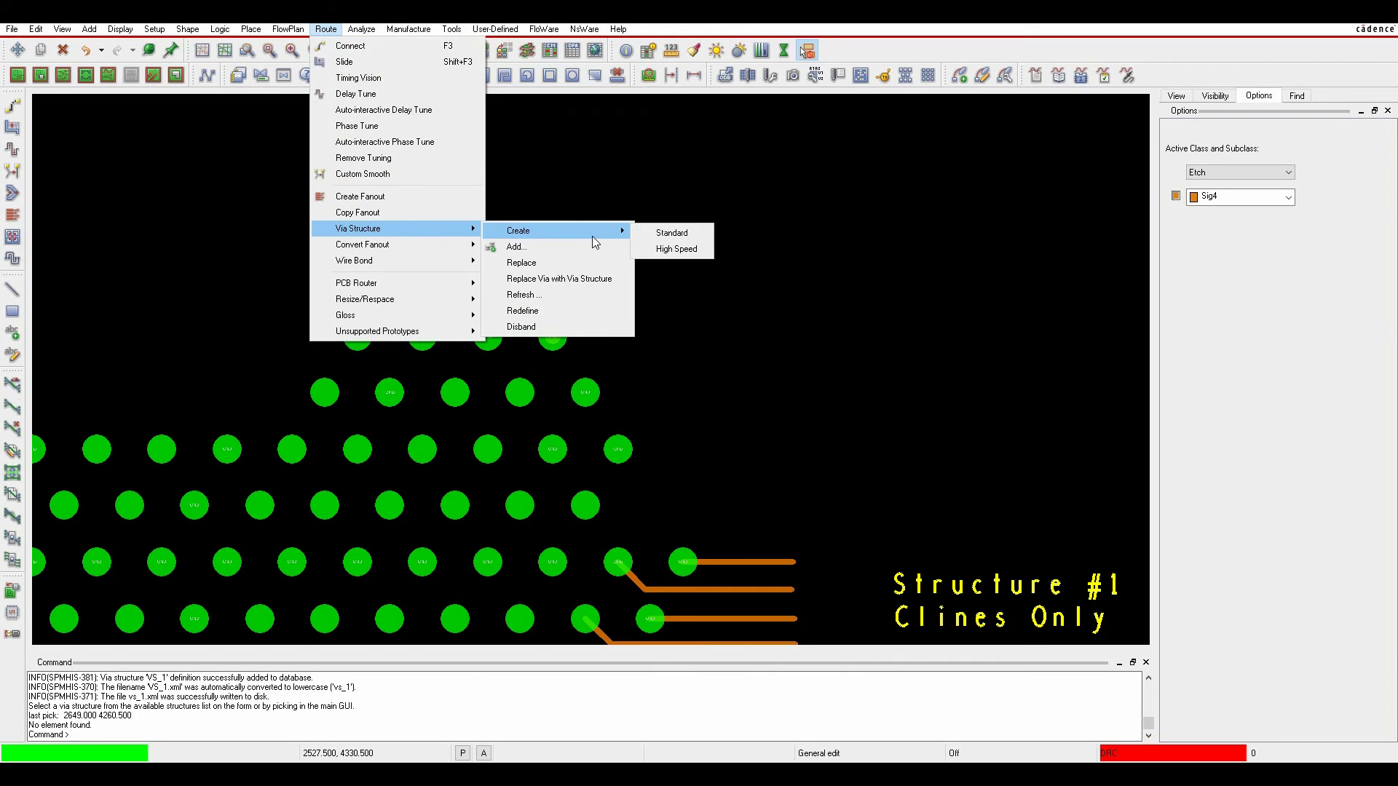
click(700, 251)
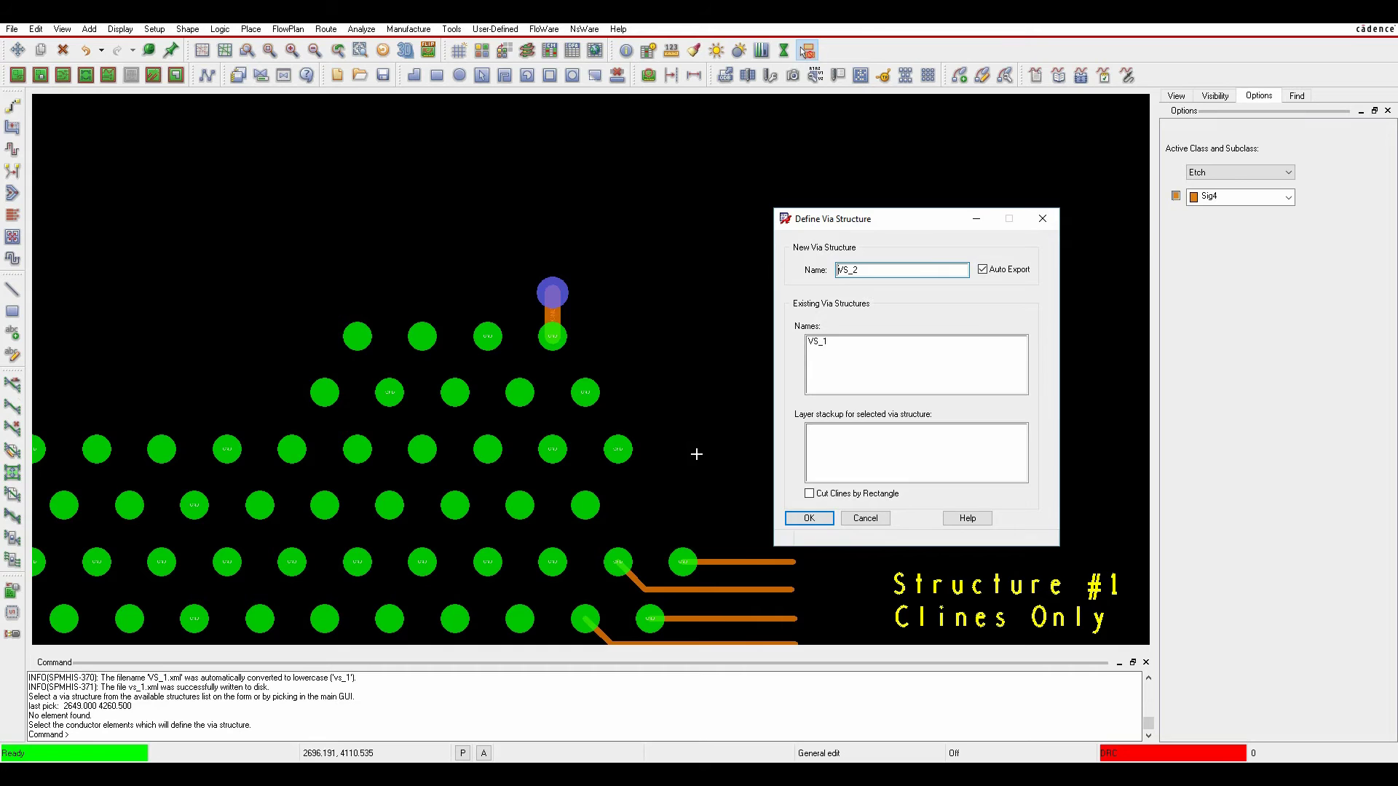
middle_drag(696, 455, 572, 285)
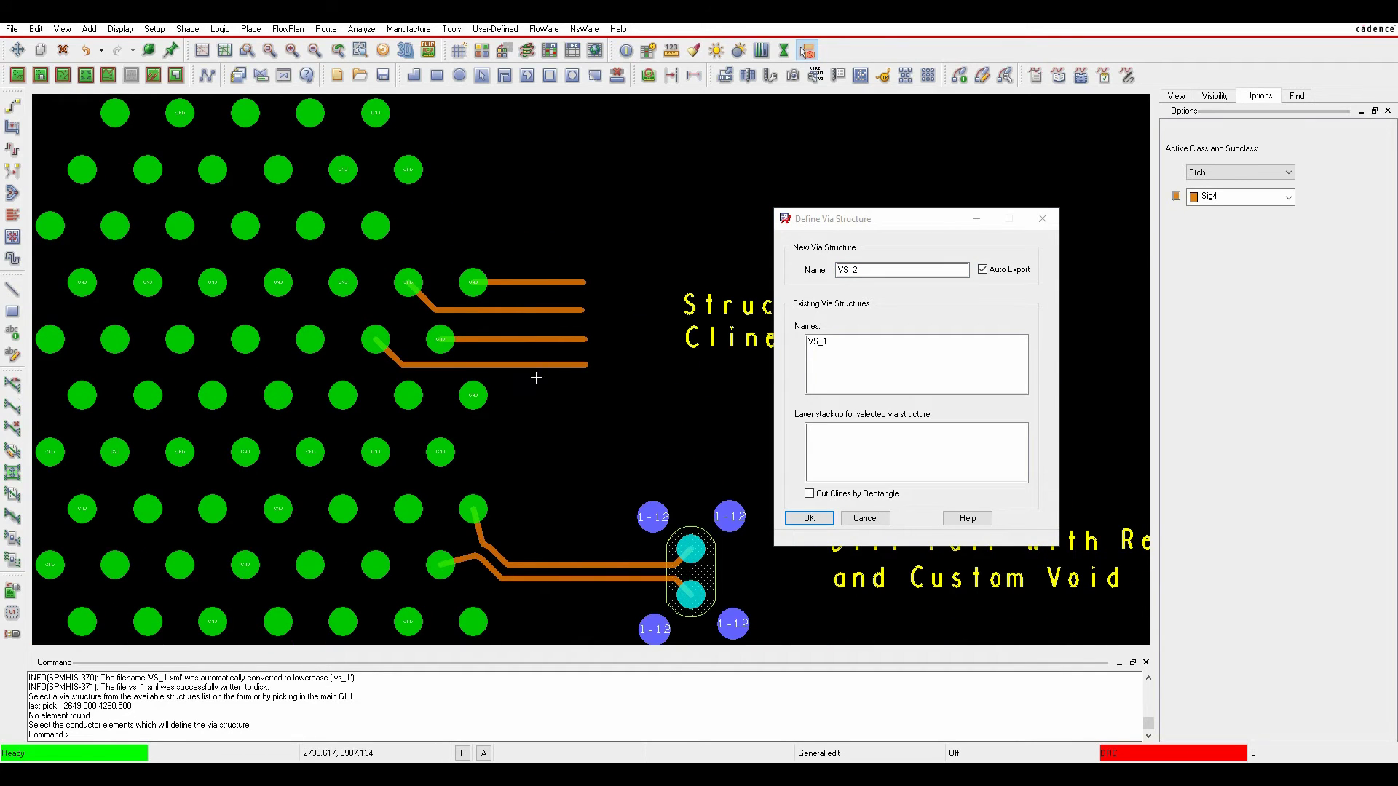
drag(534, 399, 619, 253)
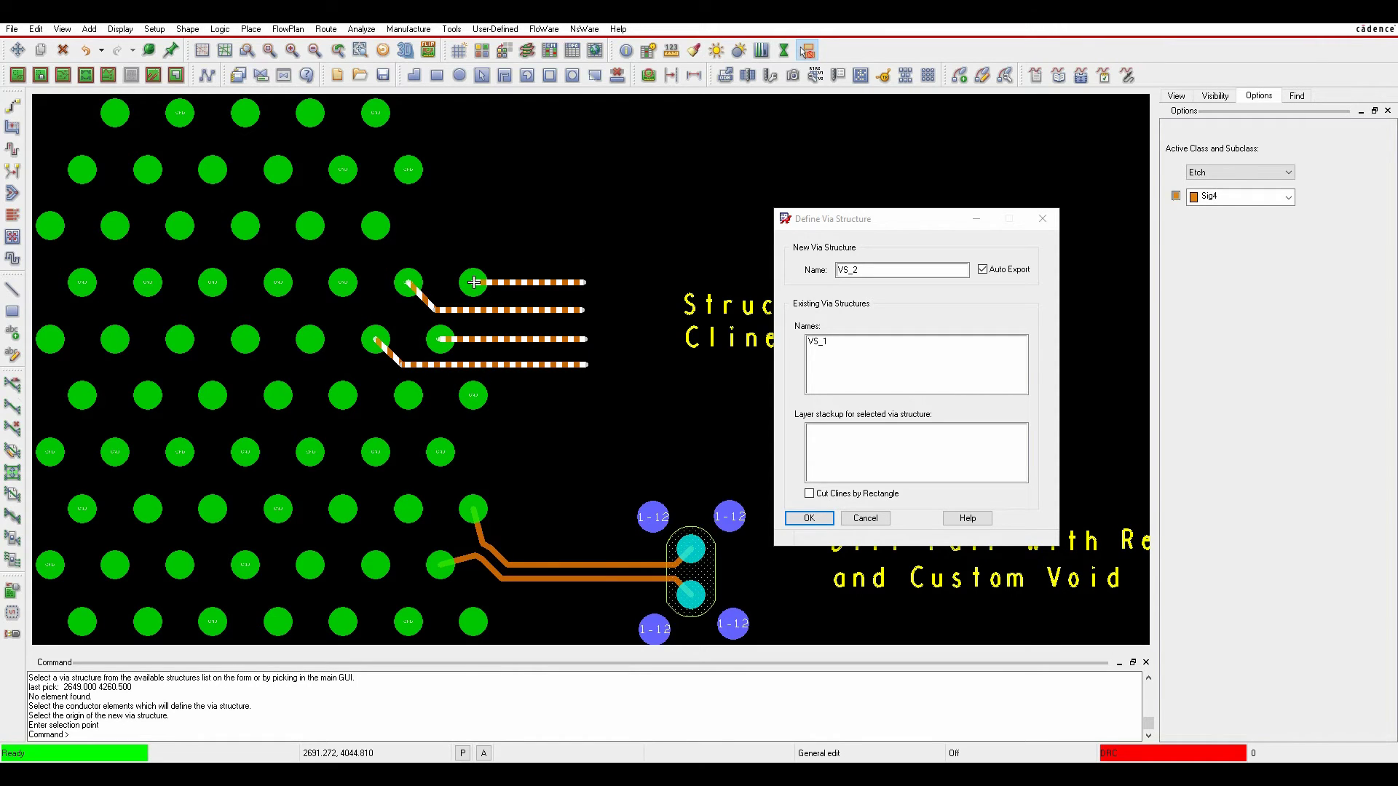
Snap the origin to pin U2.C5, decline a return path, and save as vs_2.exml.
right_click(410, 283)
mouse_move(459, 356)
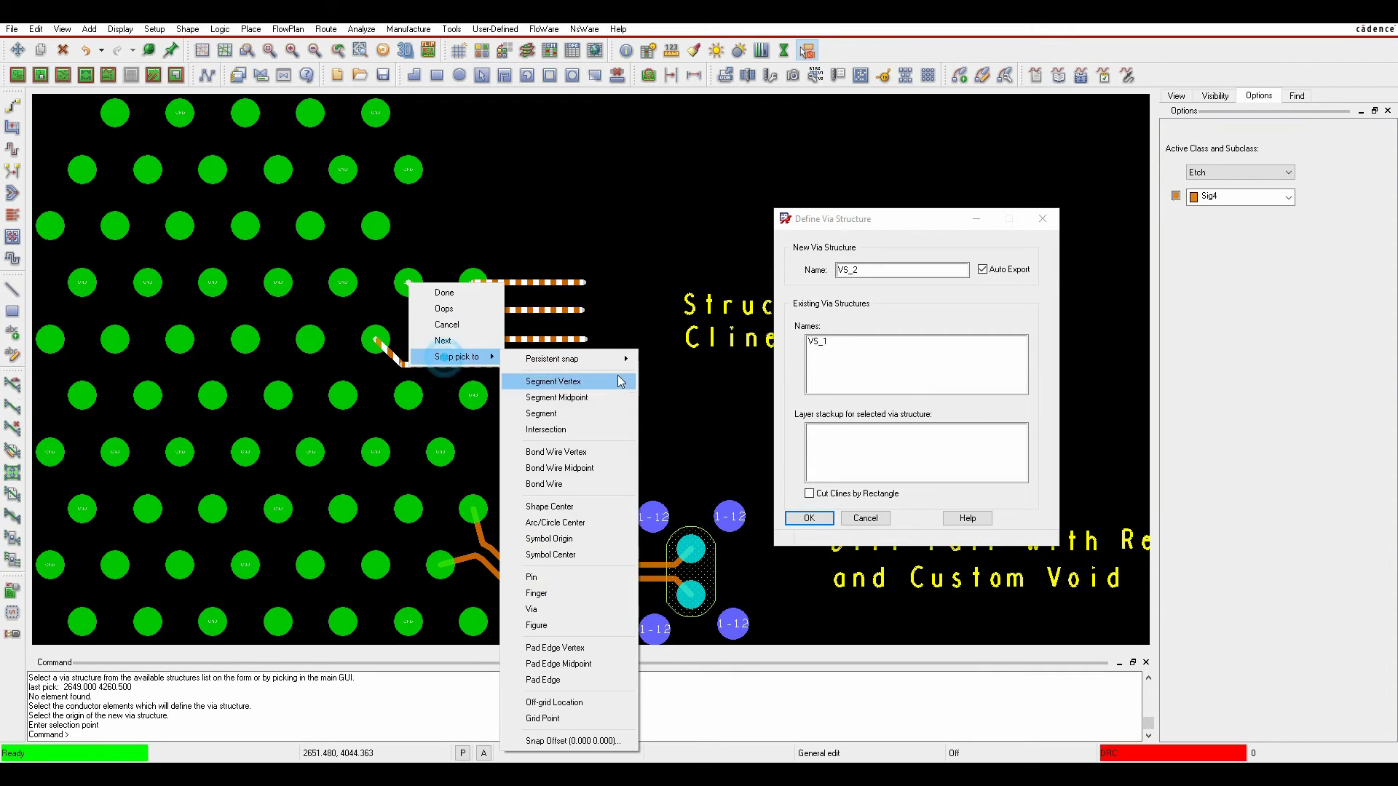
click(566, 578)
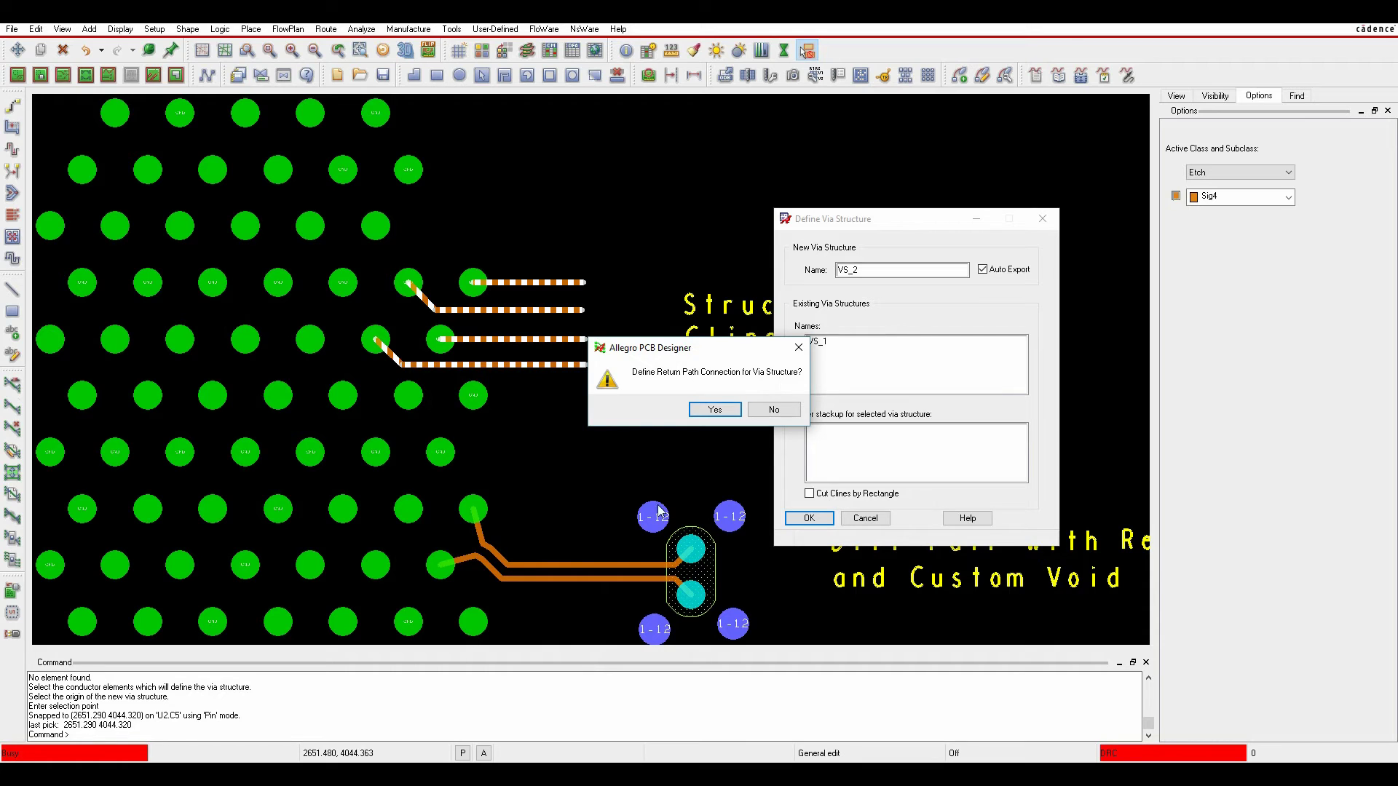
click(784, 415)
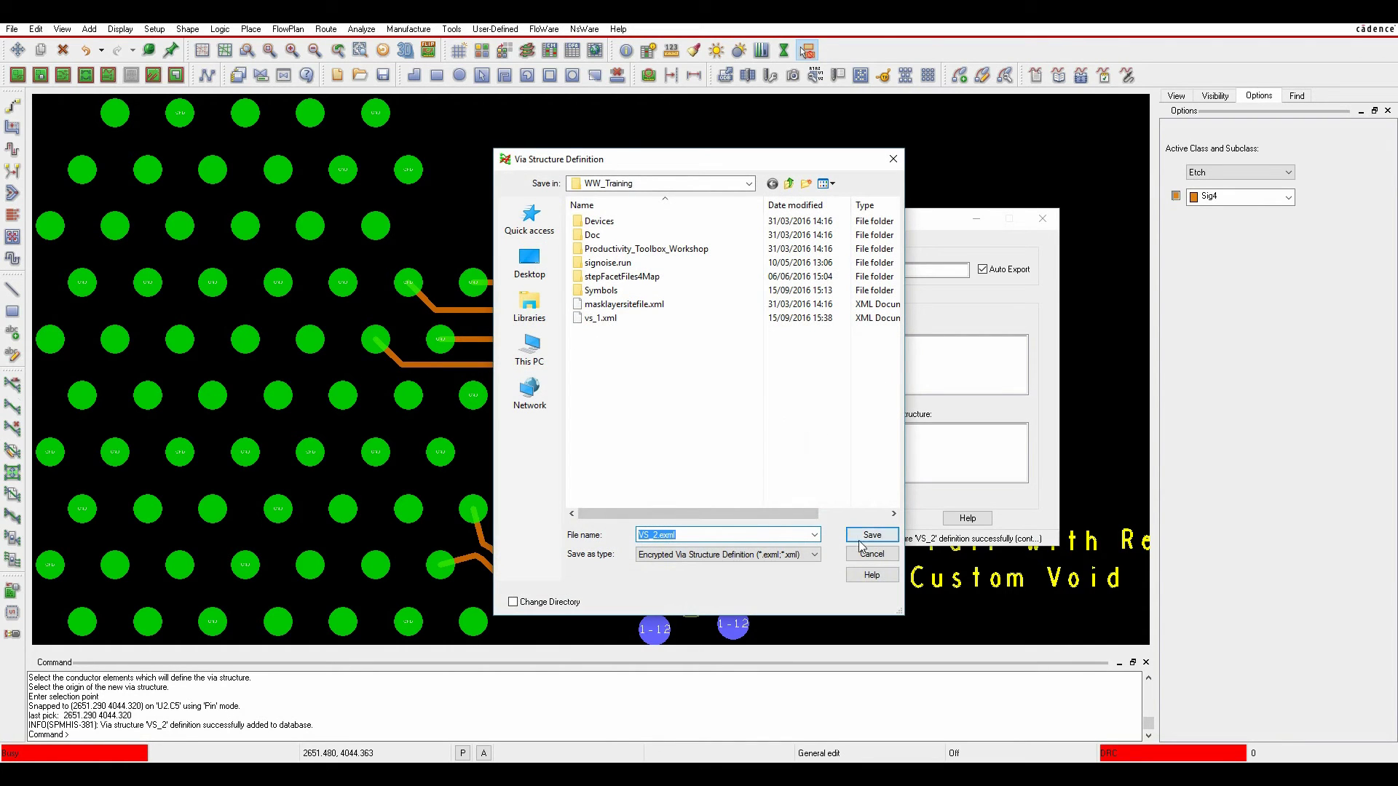
click(868, 537)
middle_drag(609, 478, 603, 279)
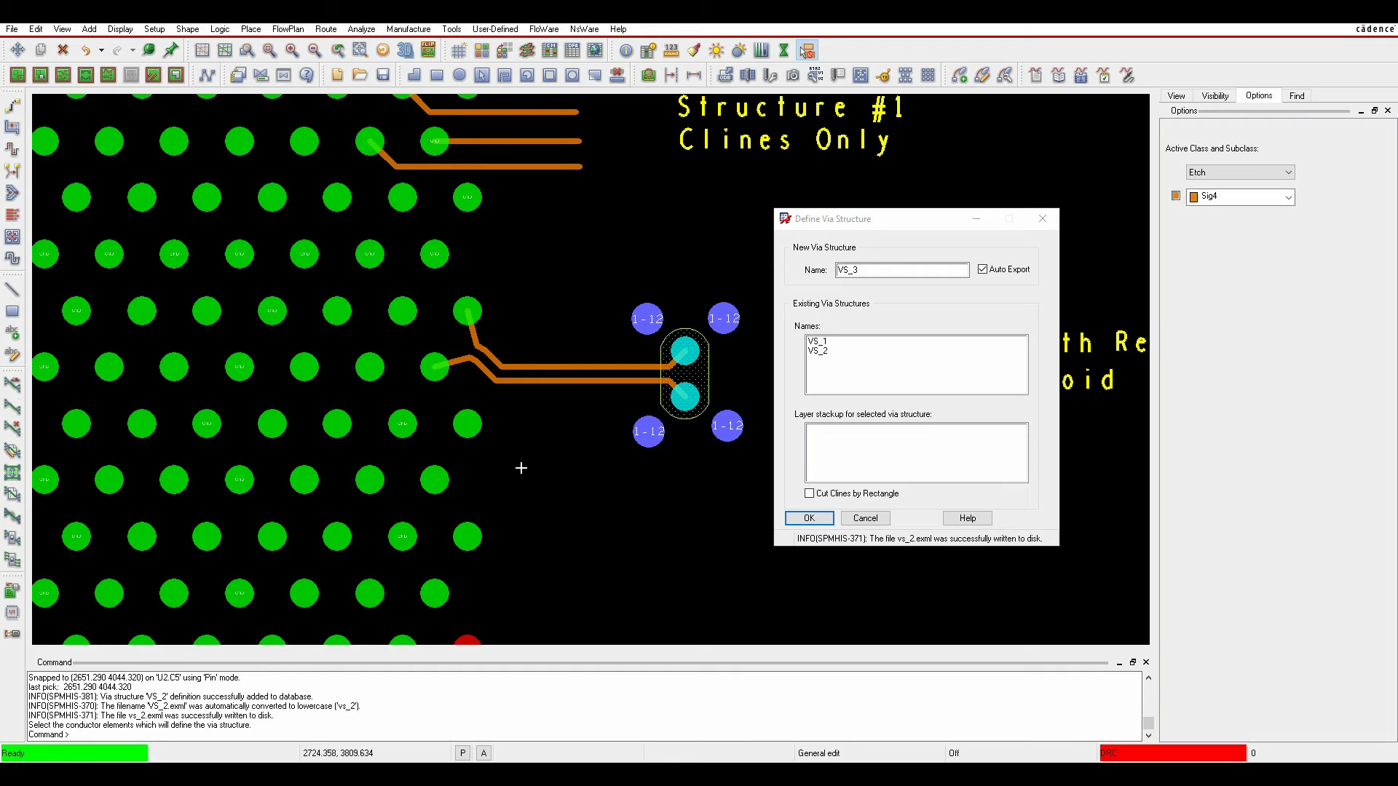
Window-select the differential pair and anchor the structure on pin U2.A9.
drag(541, 473, 752, 271)
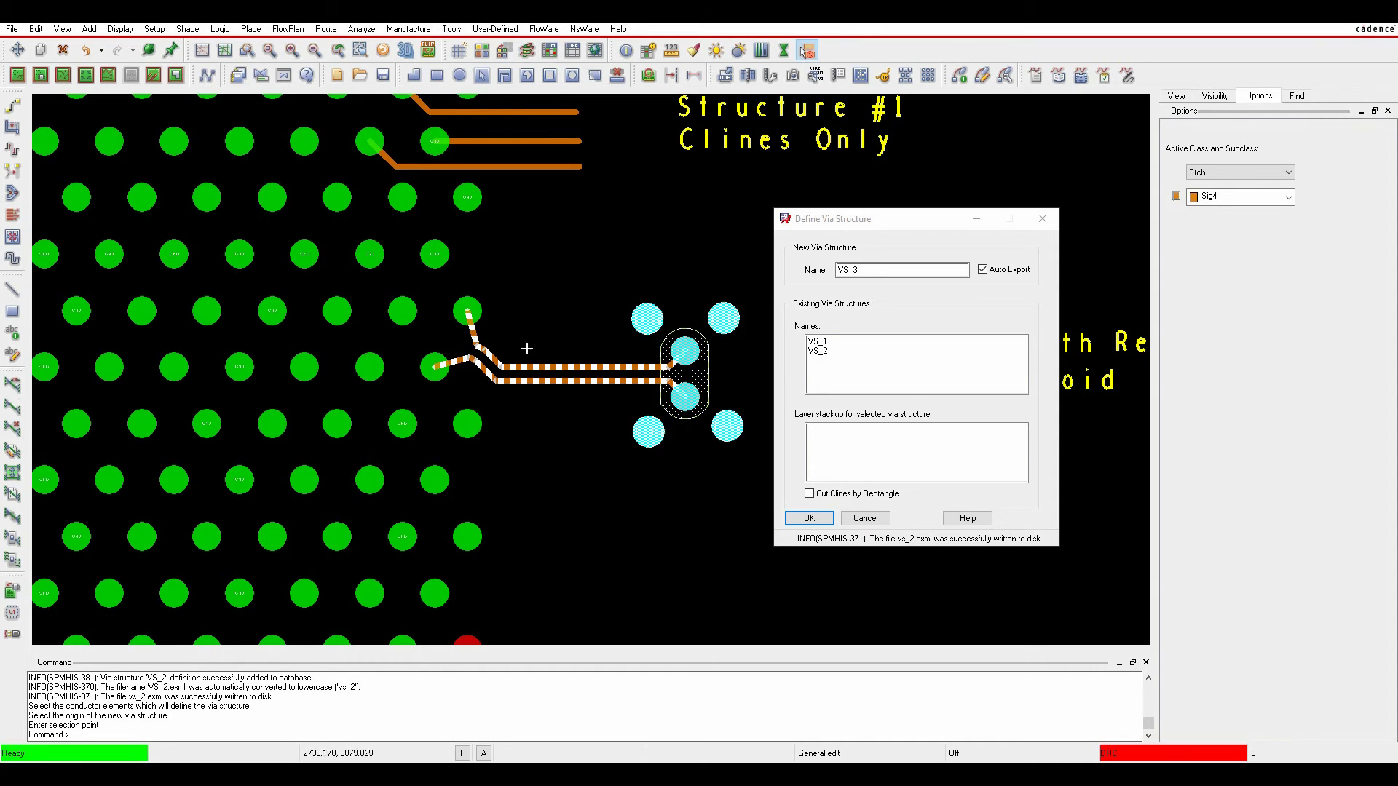
right_click(472, 311)
mouse_move(524, 384)
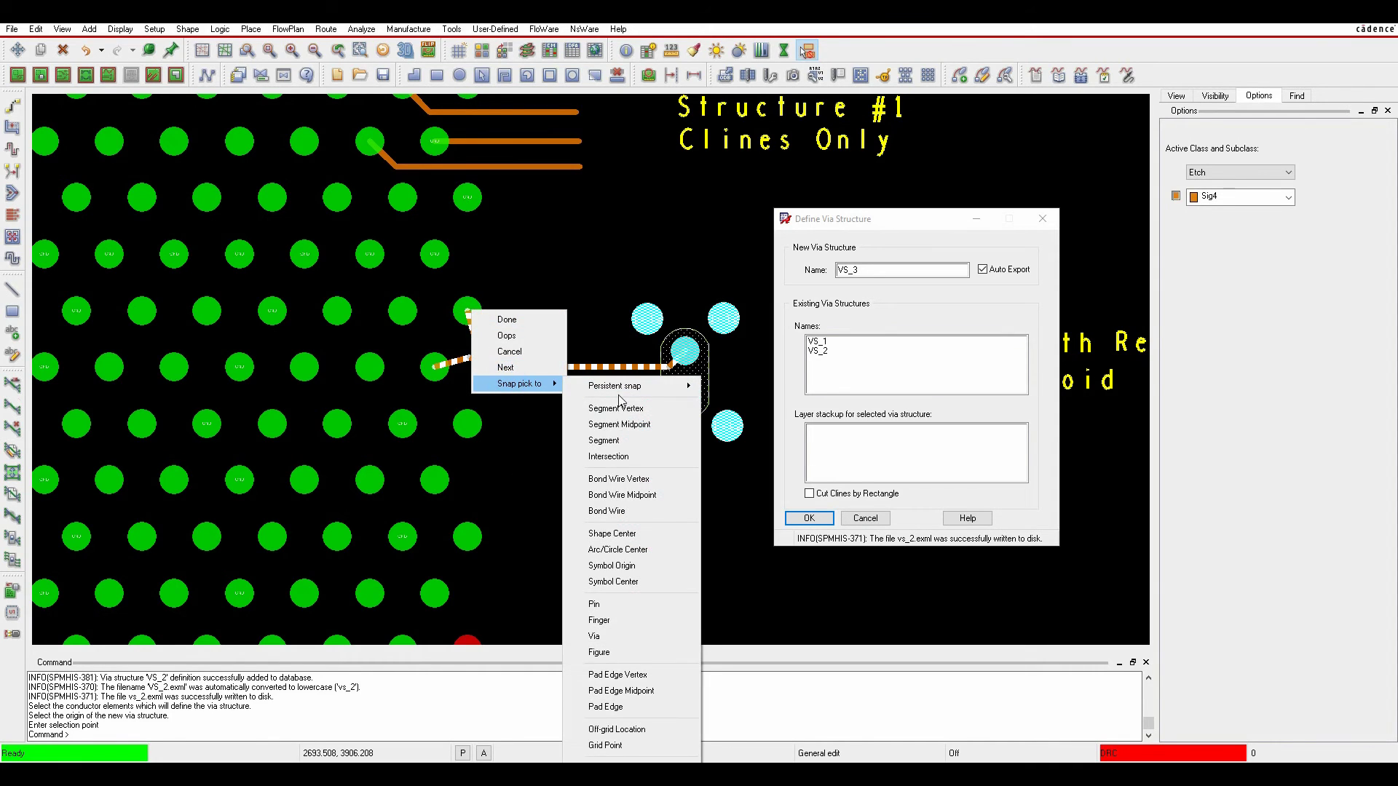
click(605, 605)
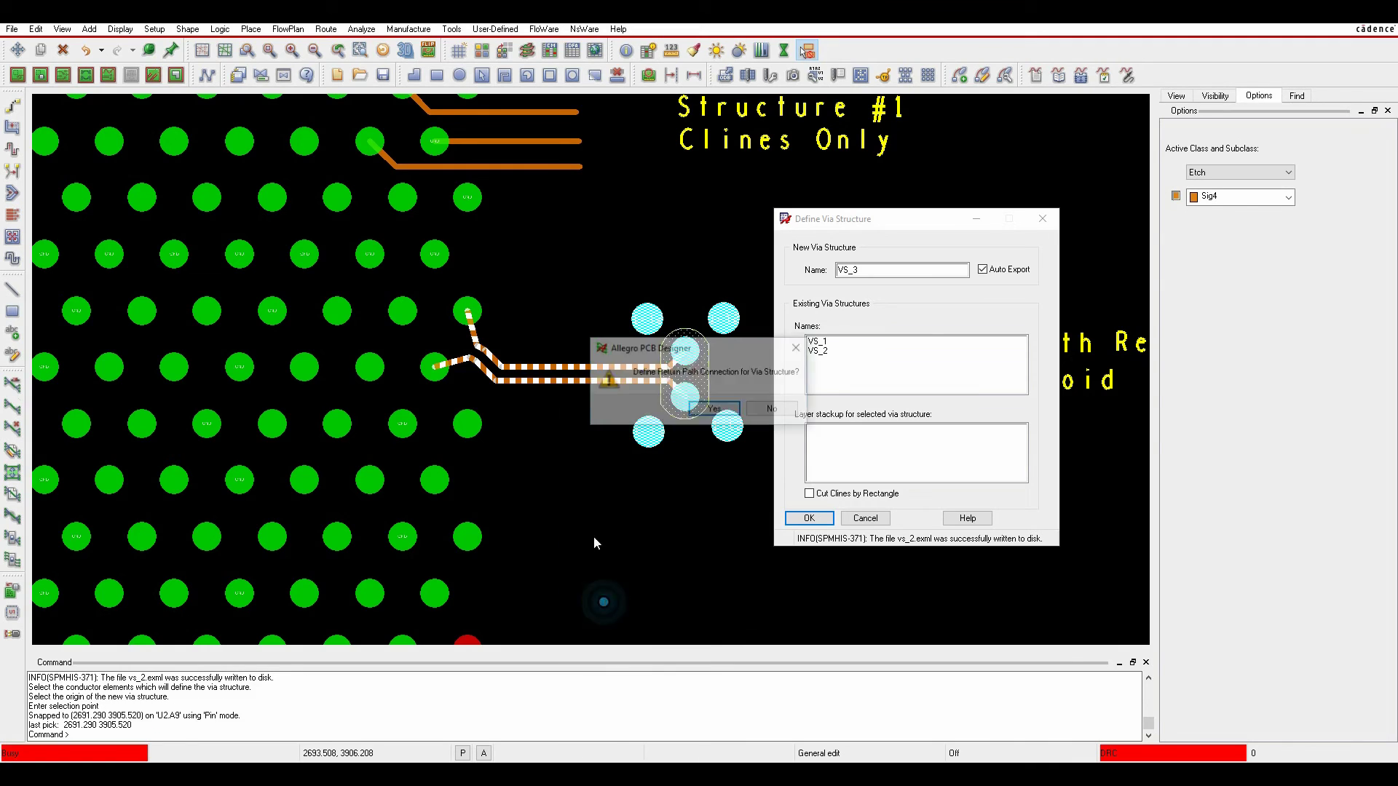
Add the four surrounding vias as the return path and save as vs_3.exml.
click(703, 410)
click(645, 319)
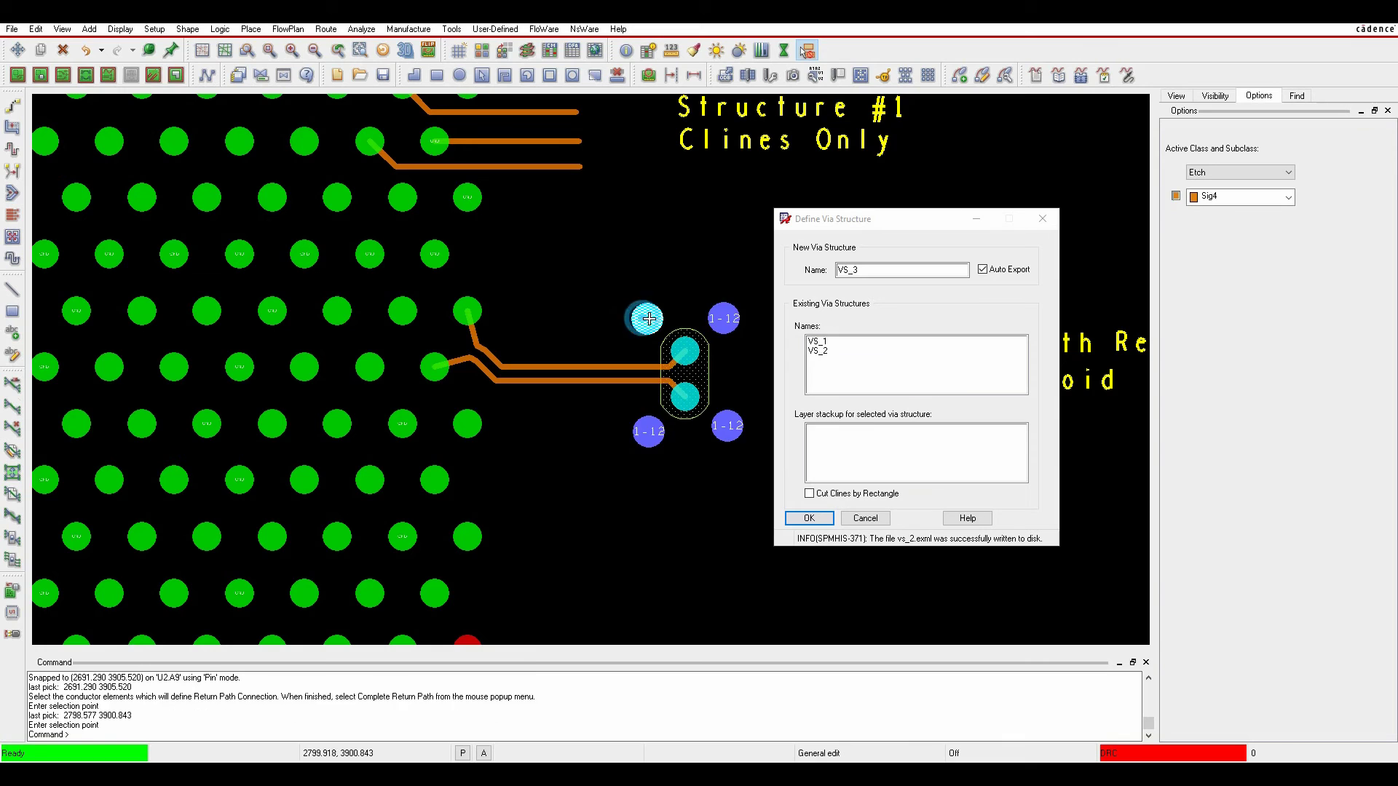
click(727, 322)
click(731, 427)
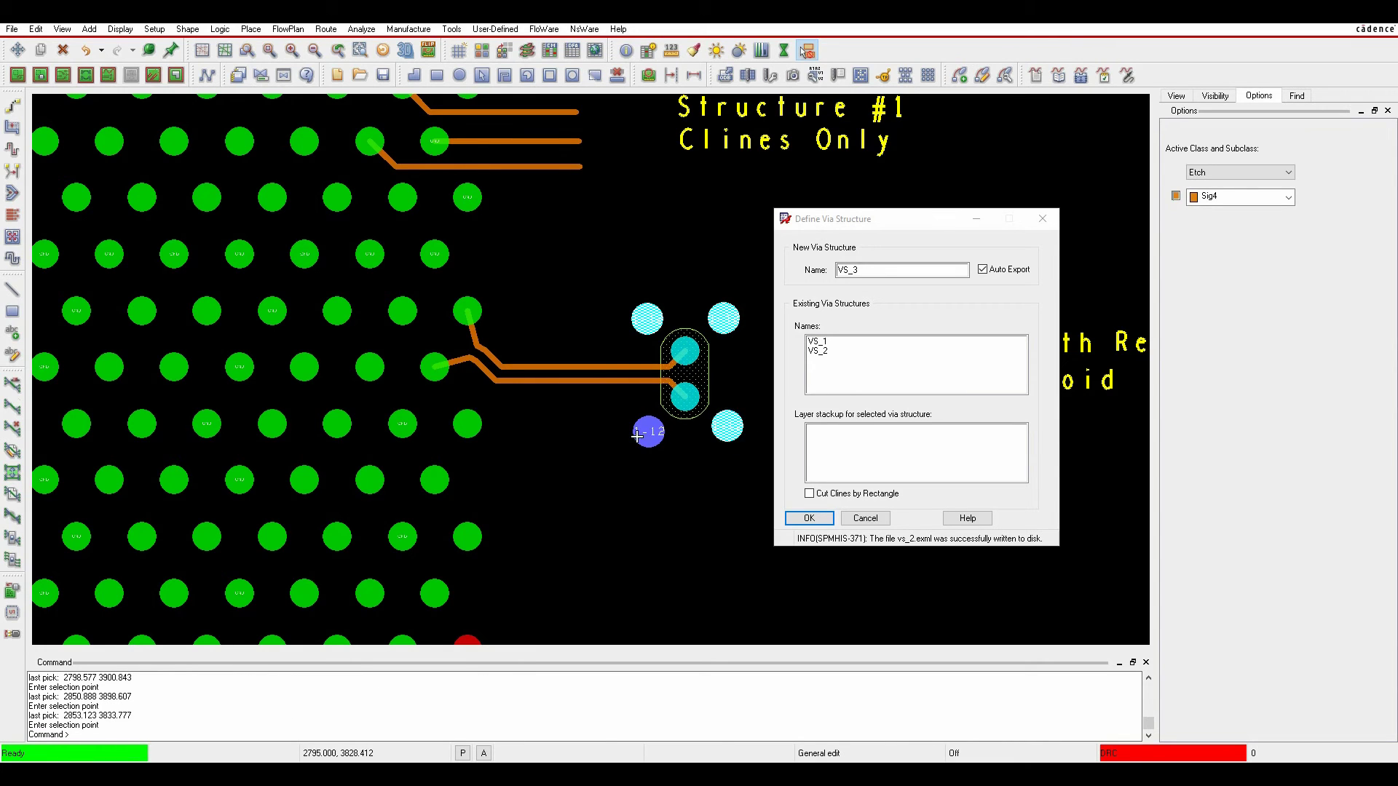
click(649, 434)
right_click(587, 413)
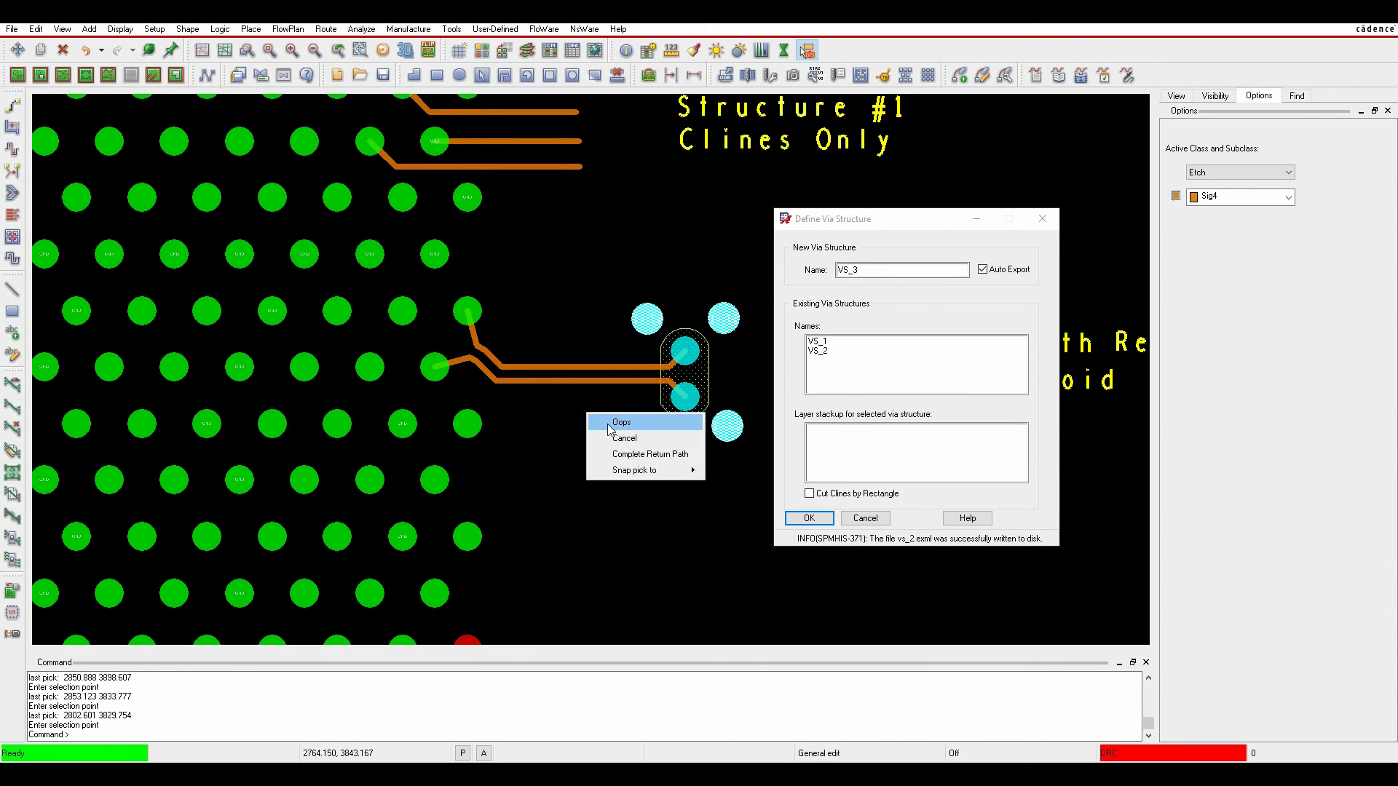
click(635, 455)
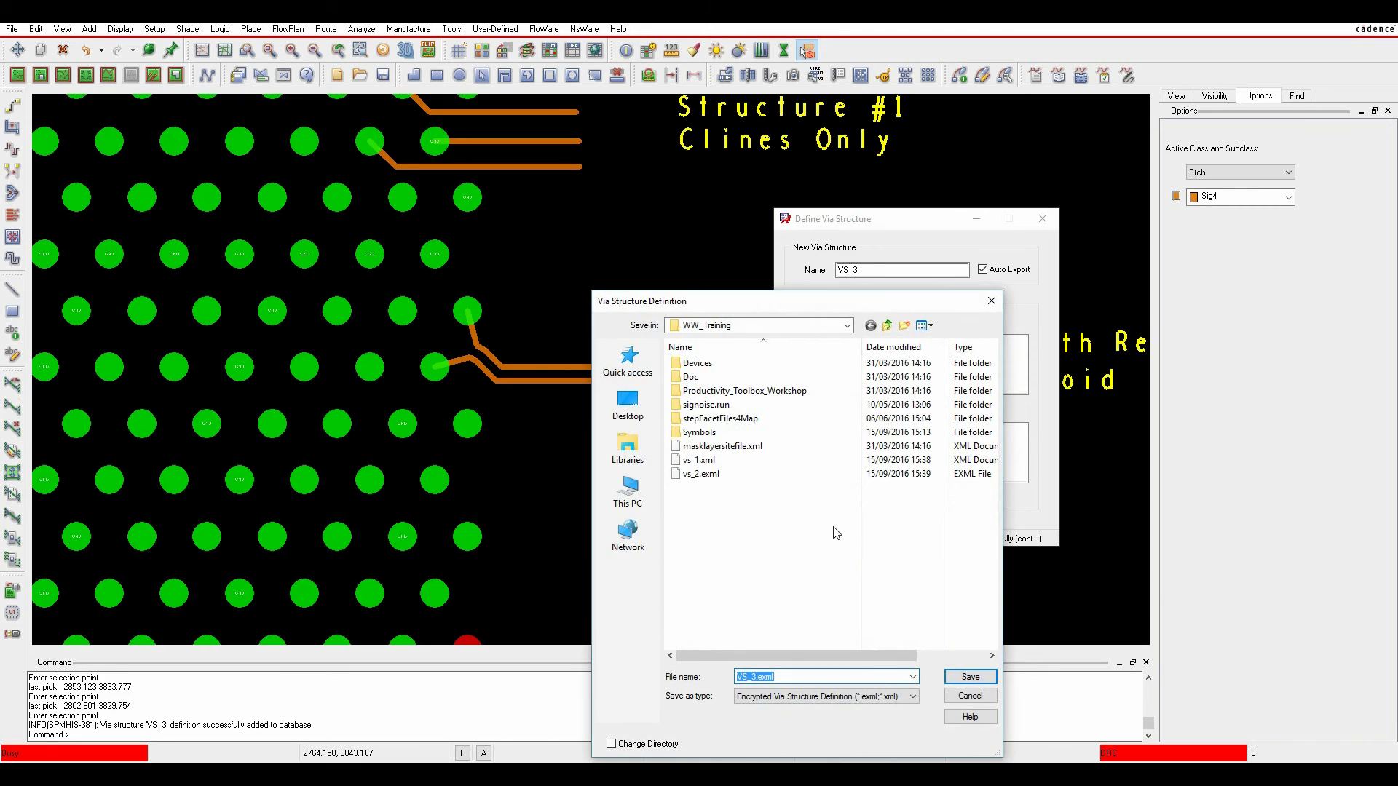
click(980, 680)
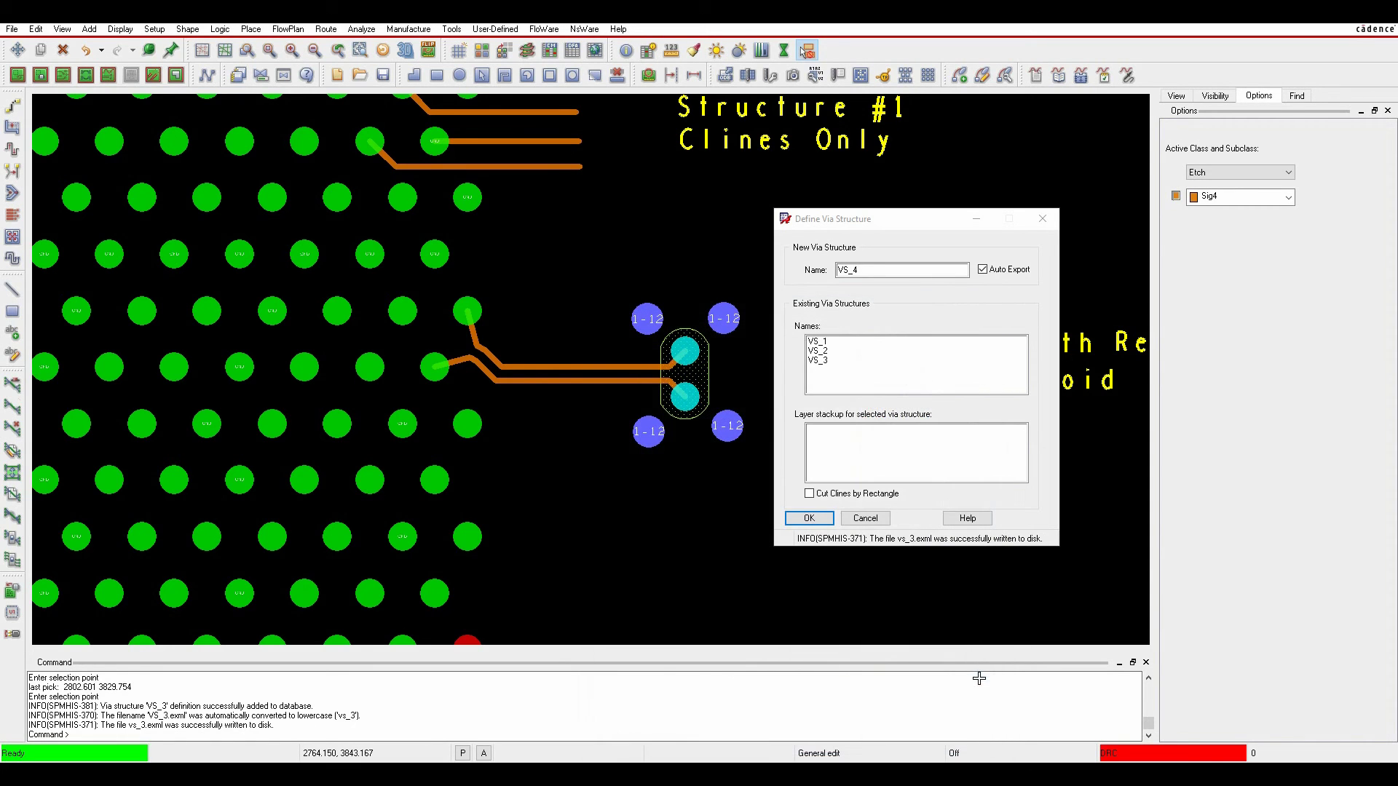
Close the definition dialog and choose VS_2 in Route > Via Structure > Add.
click(809, 519)
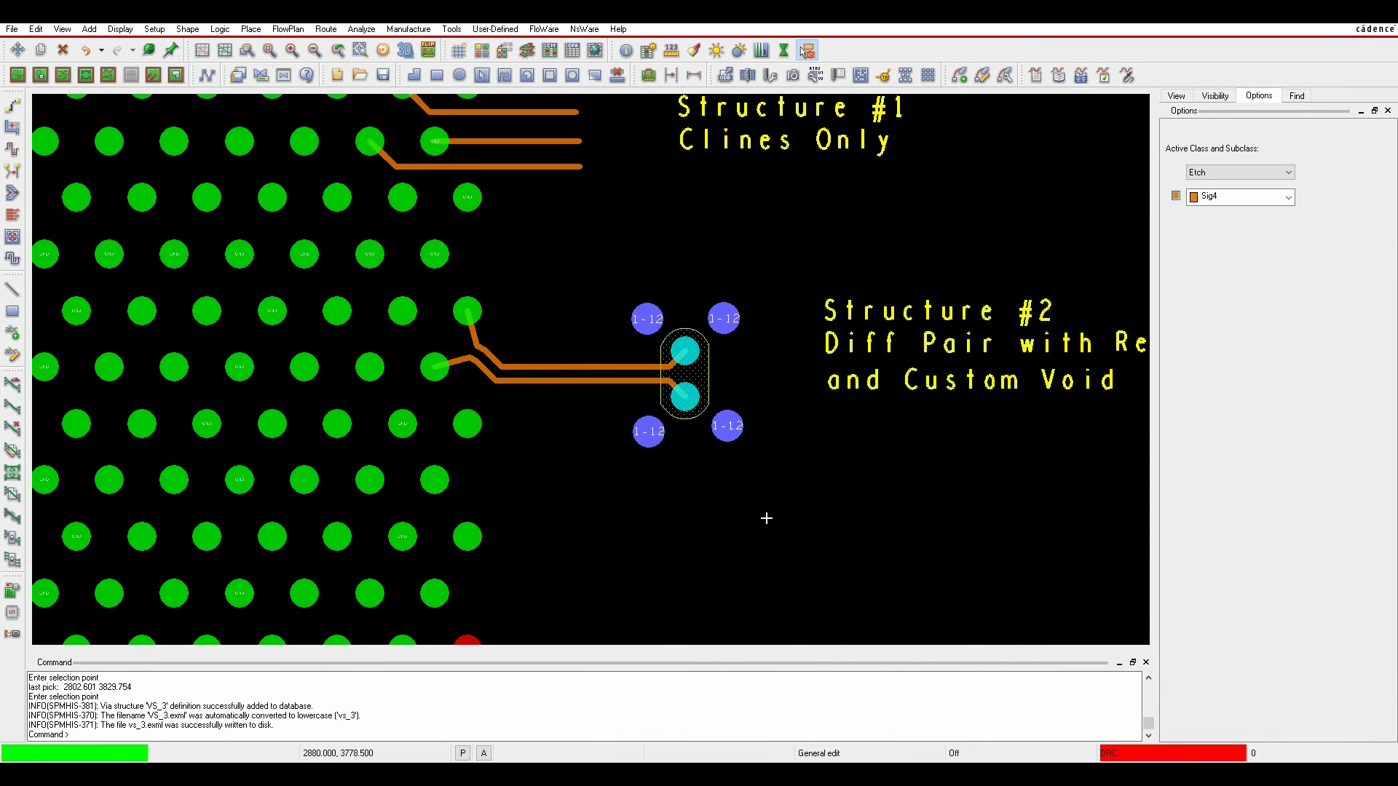
scroll(758, 518, down, 2)
middle_drag(752, 592, 705, 456)
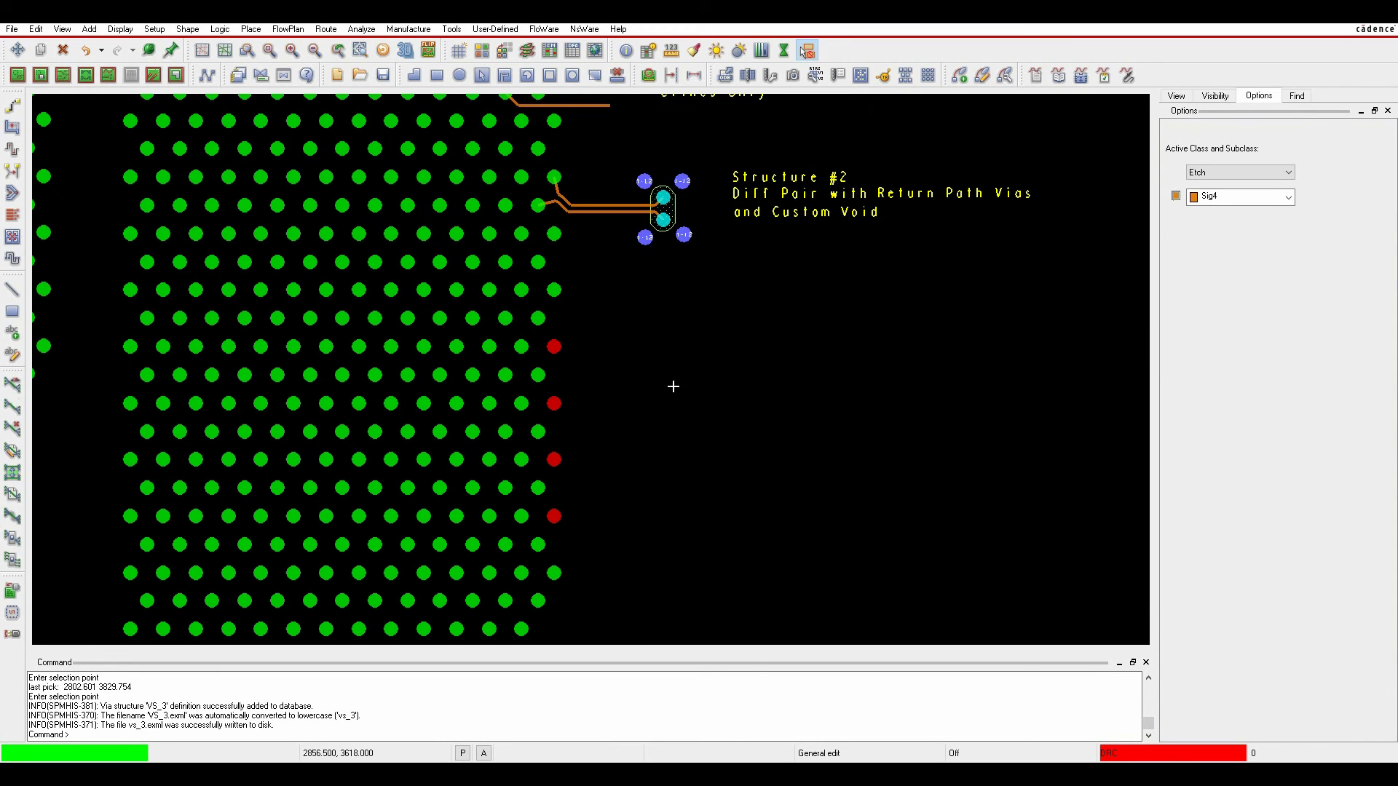
click(332, 30)
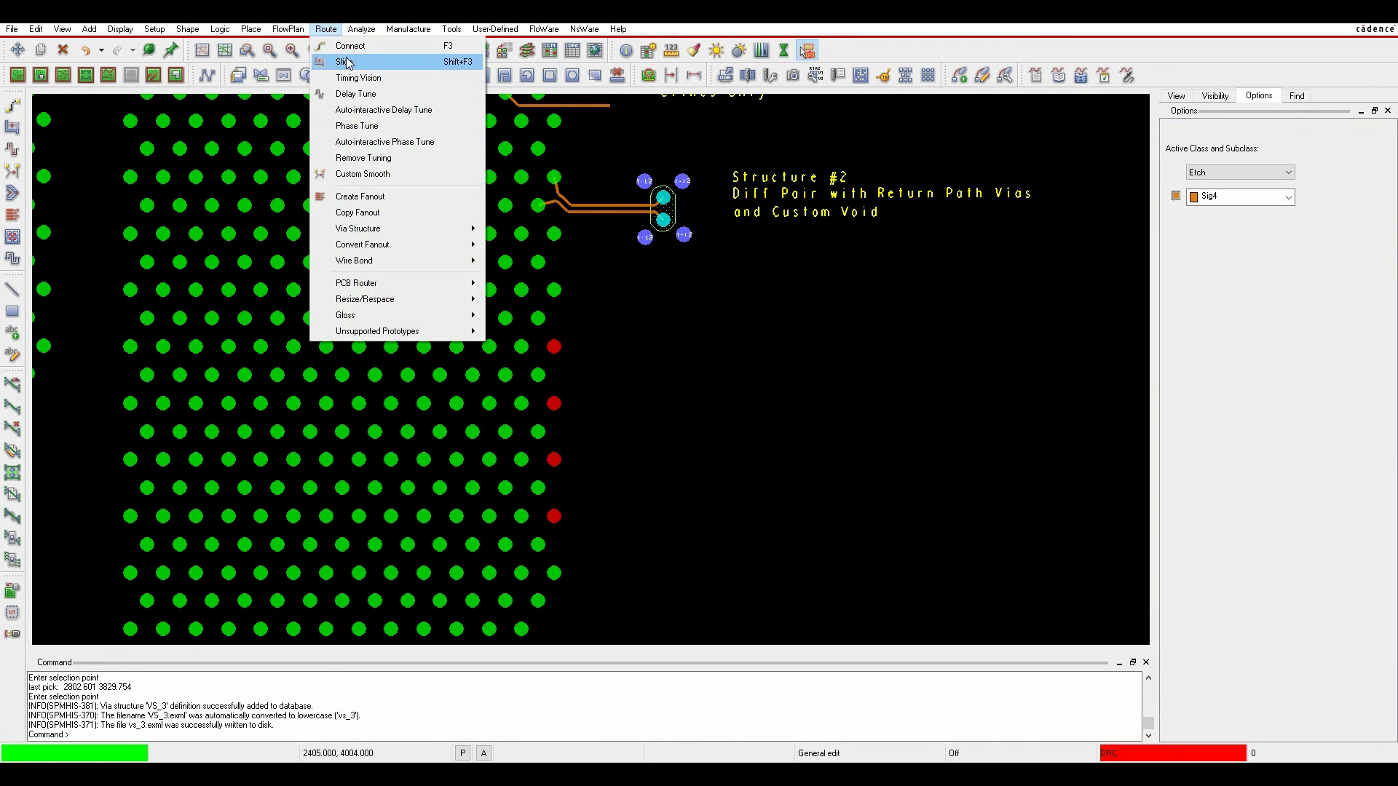
mouse_move(384, 231)
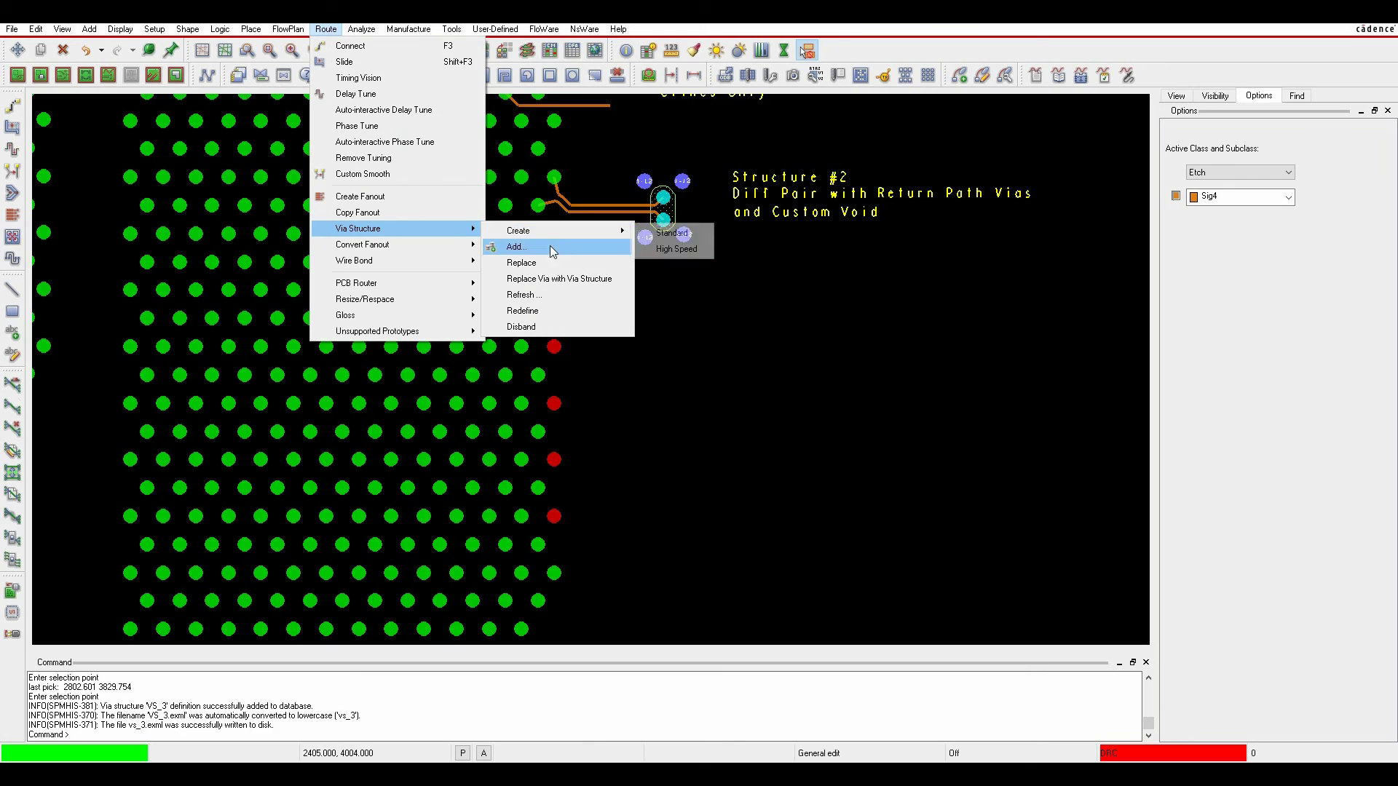
click(550, 248)
click(1099, 252)
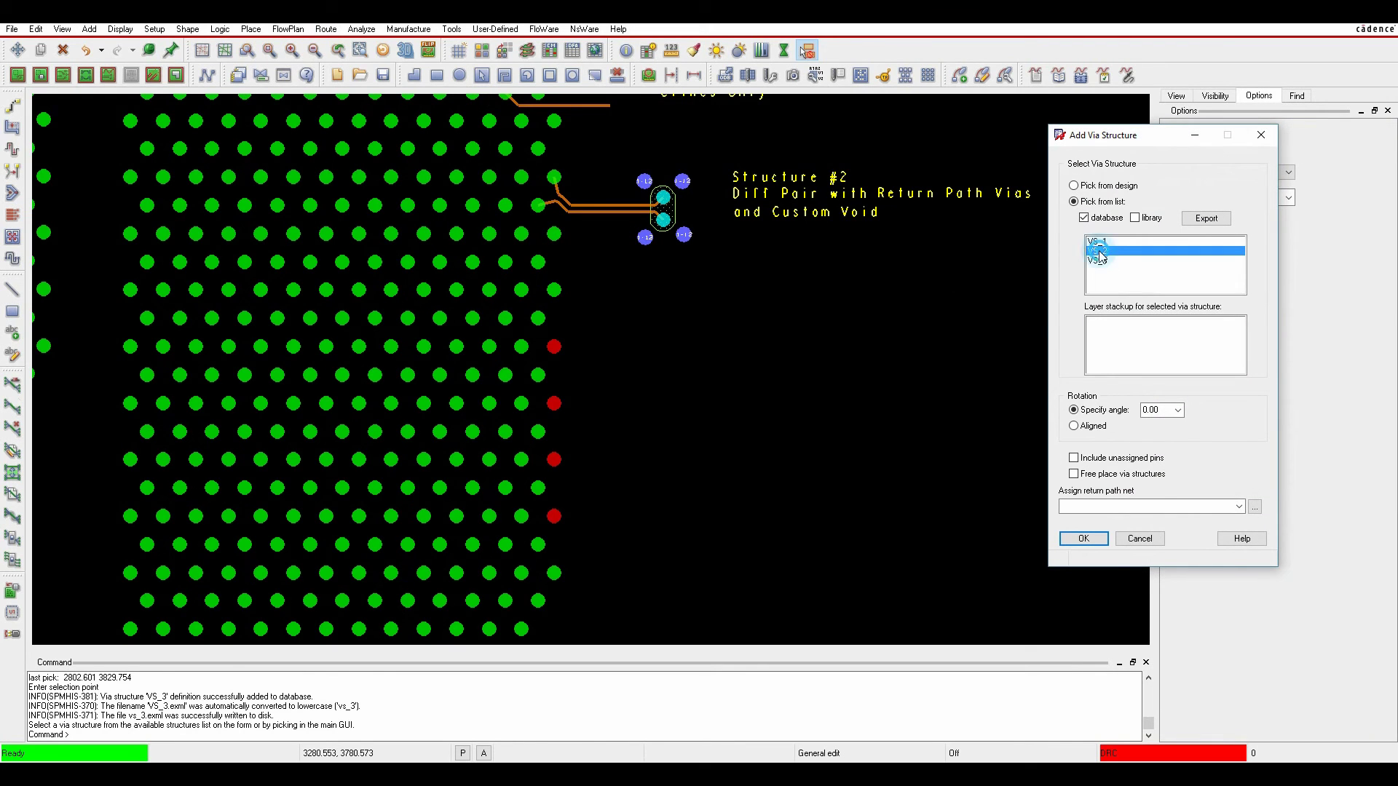
Snap VS_2 onto pins U2.A15, U2.C17 and U2.C19, then finish placement.
right_click(554, 348)
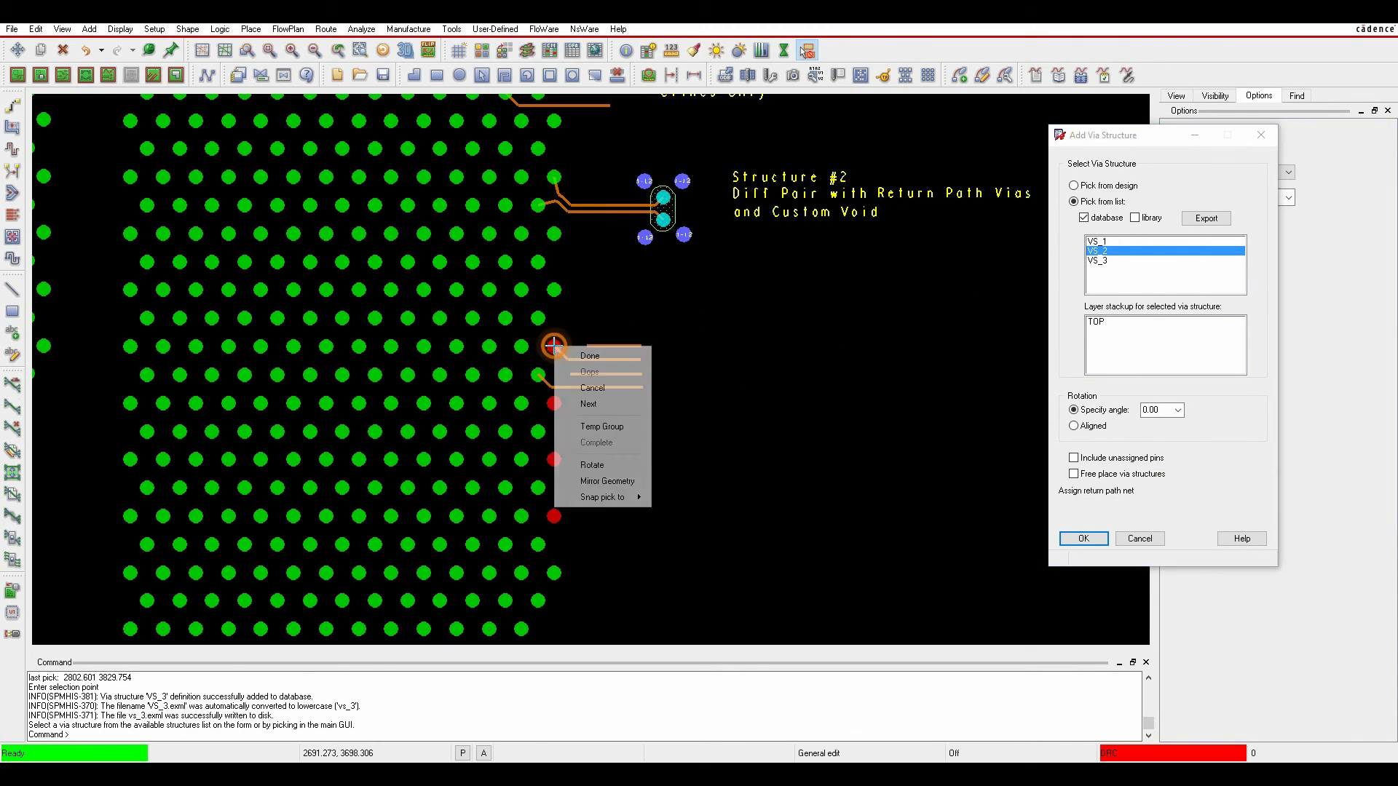
mouse_move(611, 498)
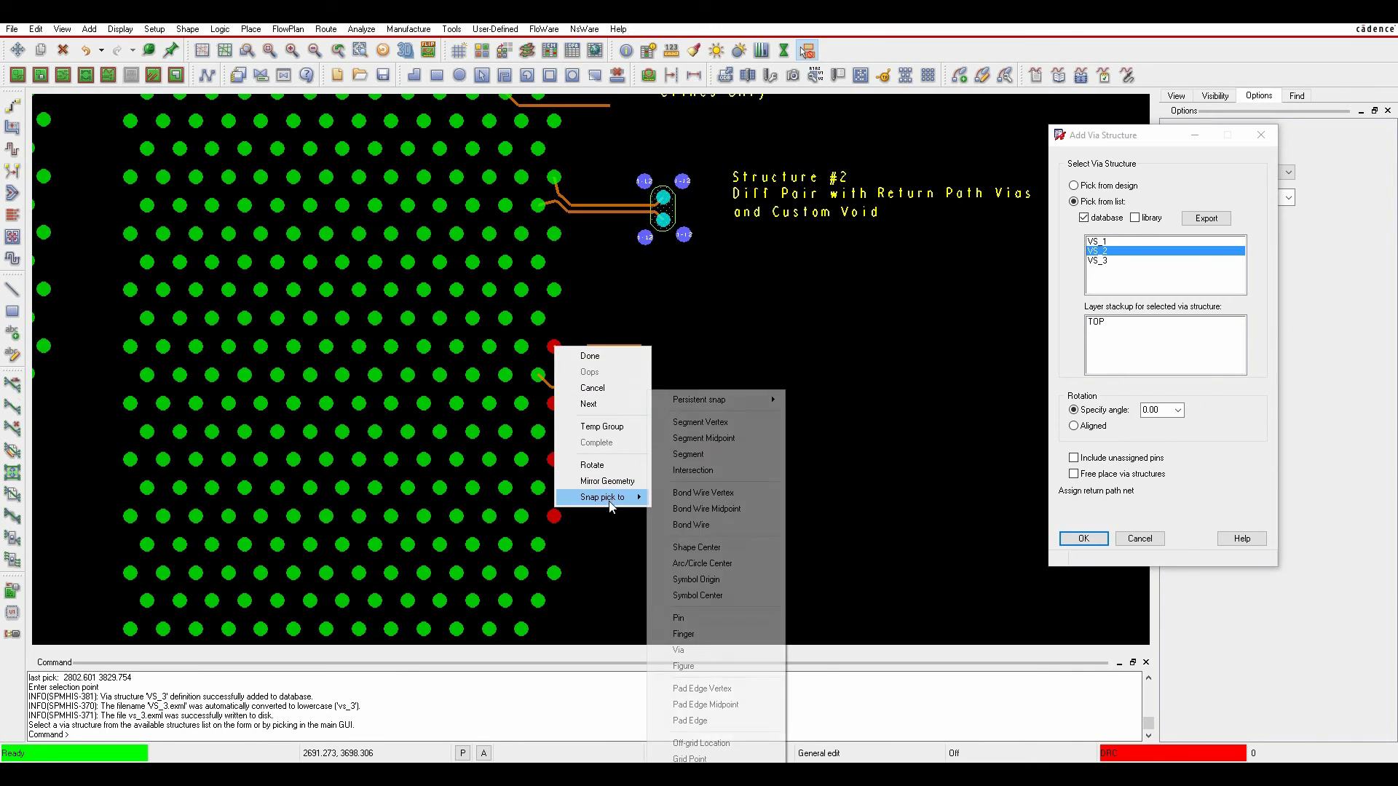
click(706, 617)
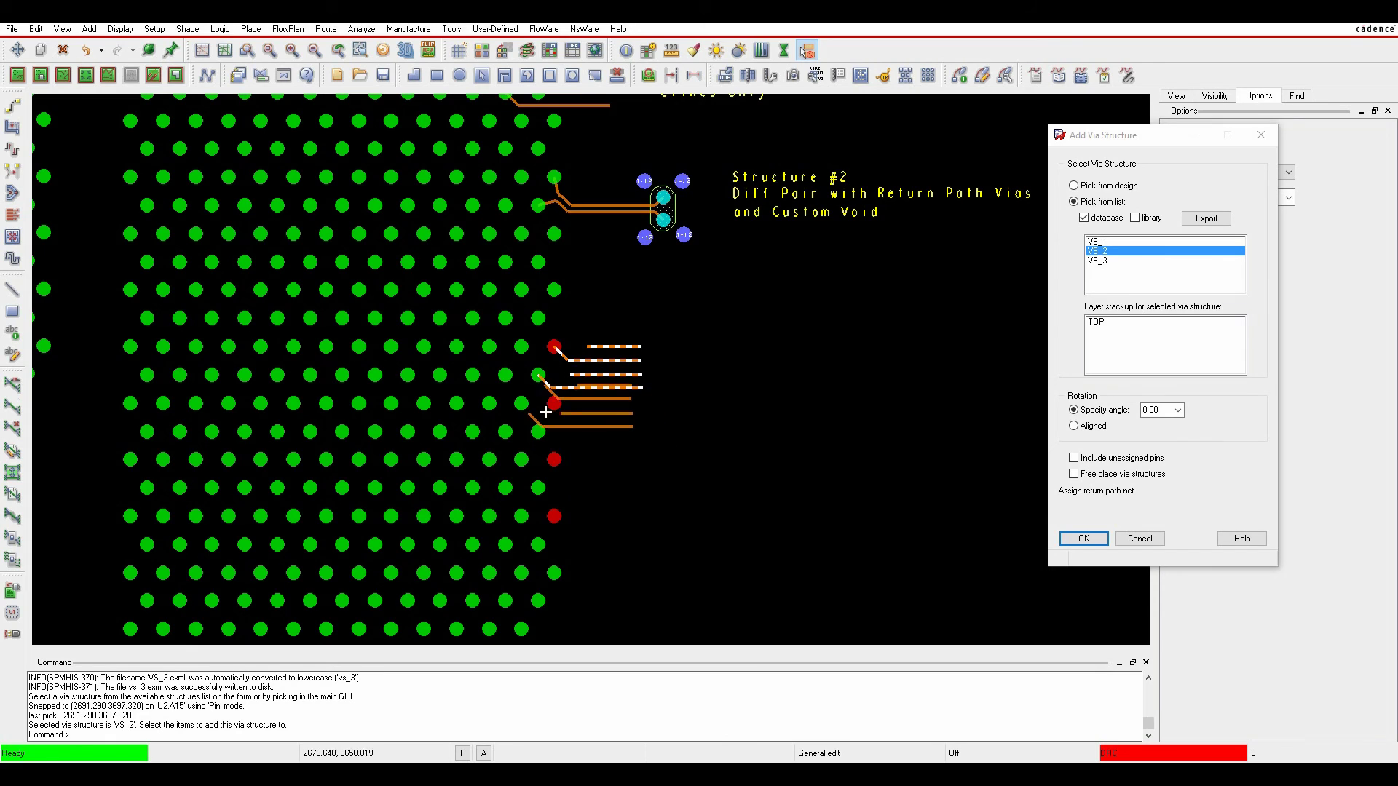
right_click(524, 406)
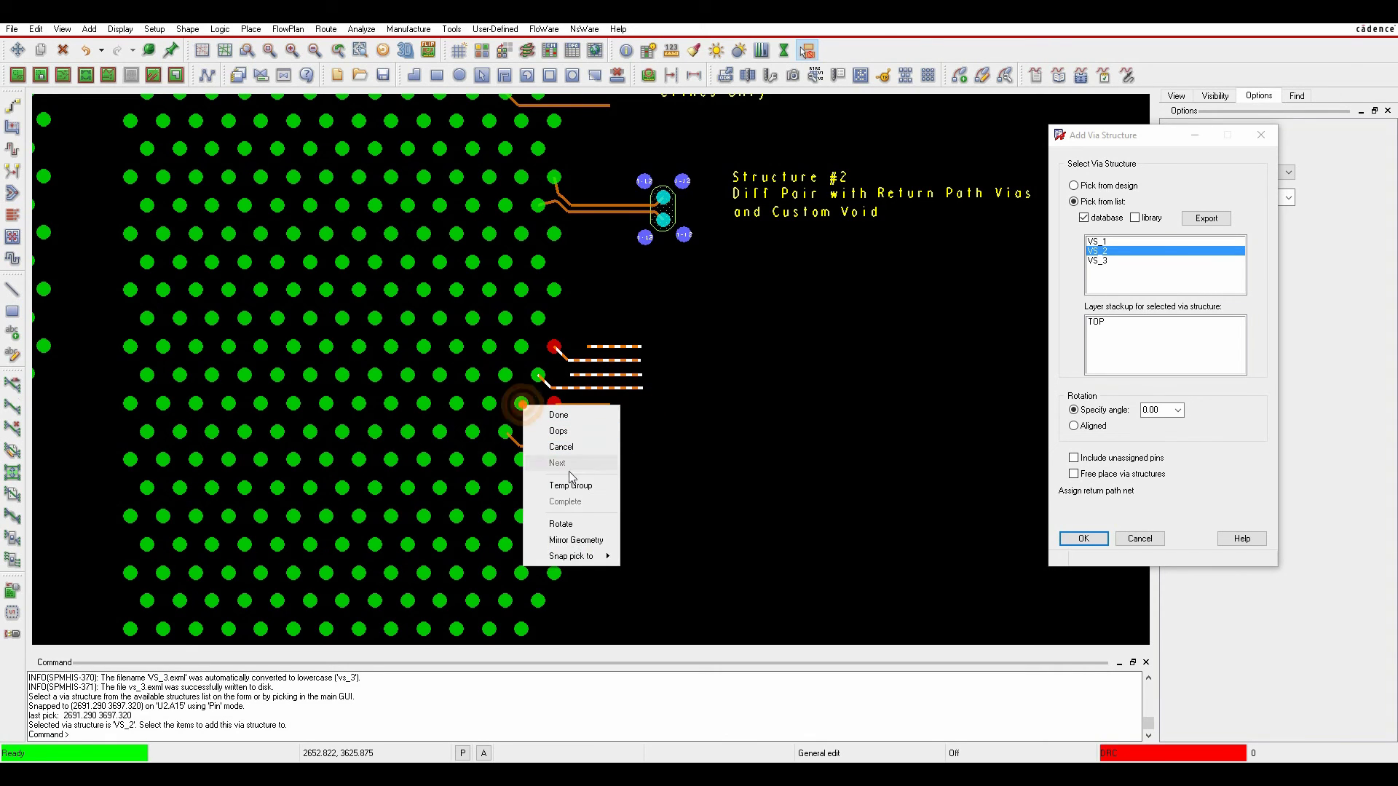
mouse_move(576, 556)
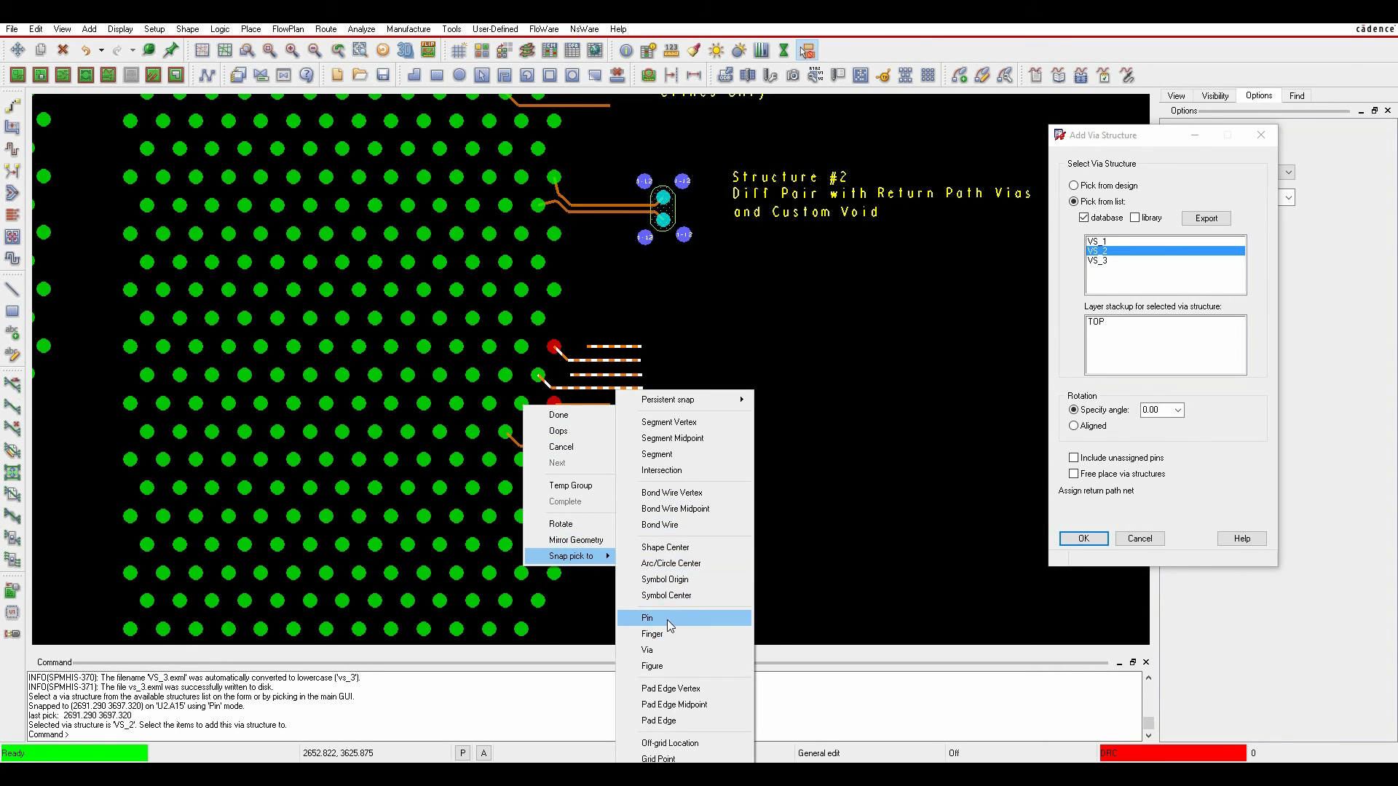
click(670, 618)
right_click(523, 463)
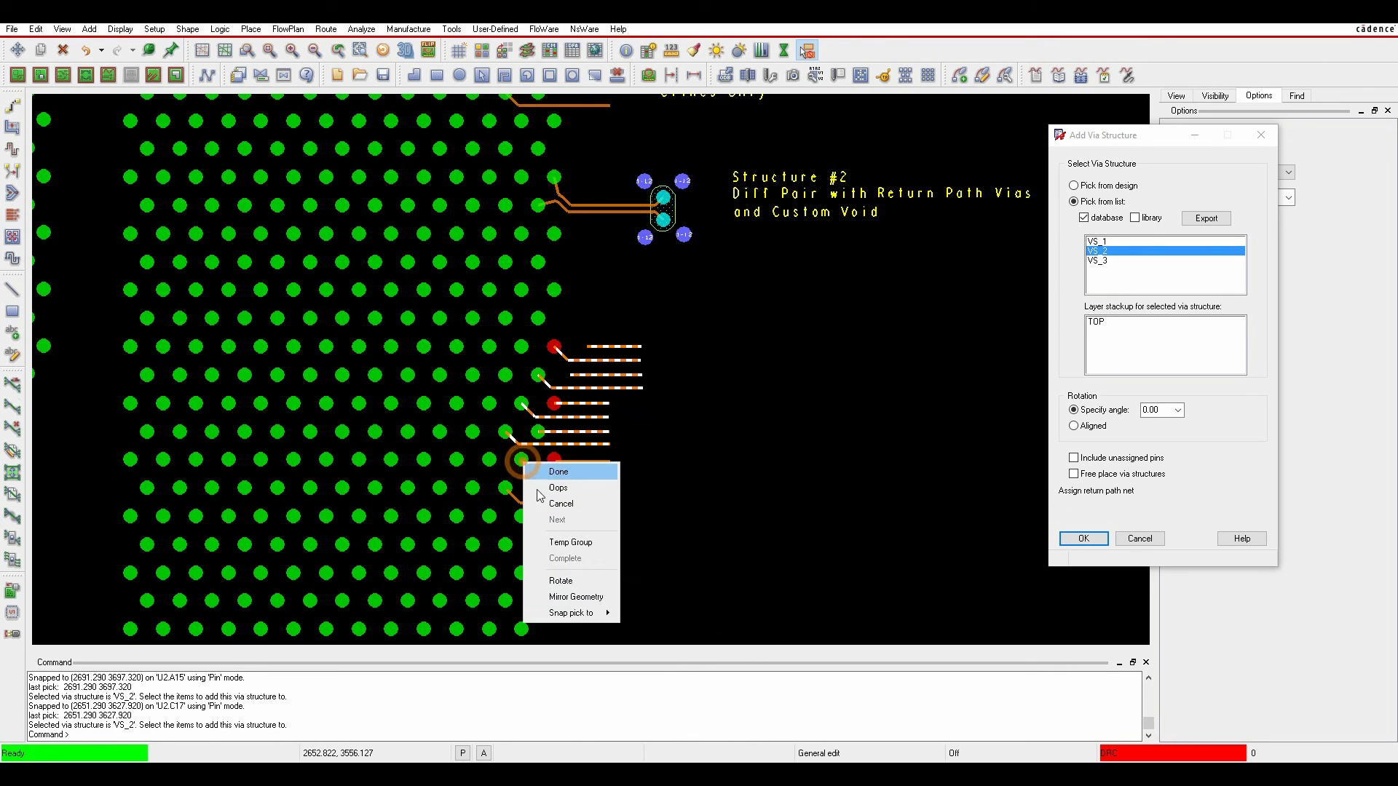
mouse_move(575, 613)
click(674, 618)
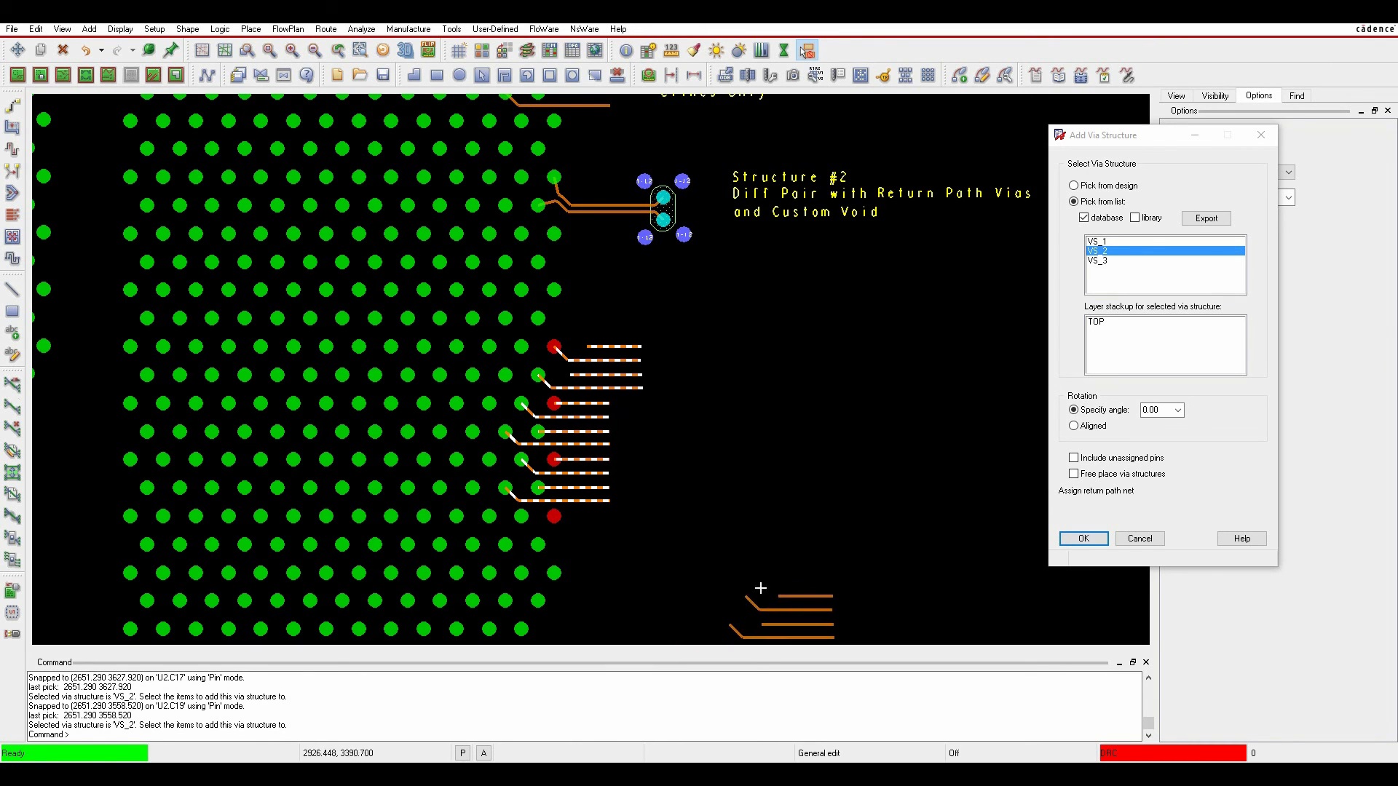
right_click(778, 477)
click(813, 487)
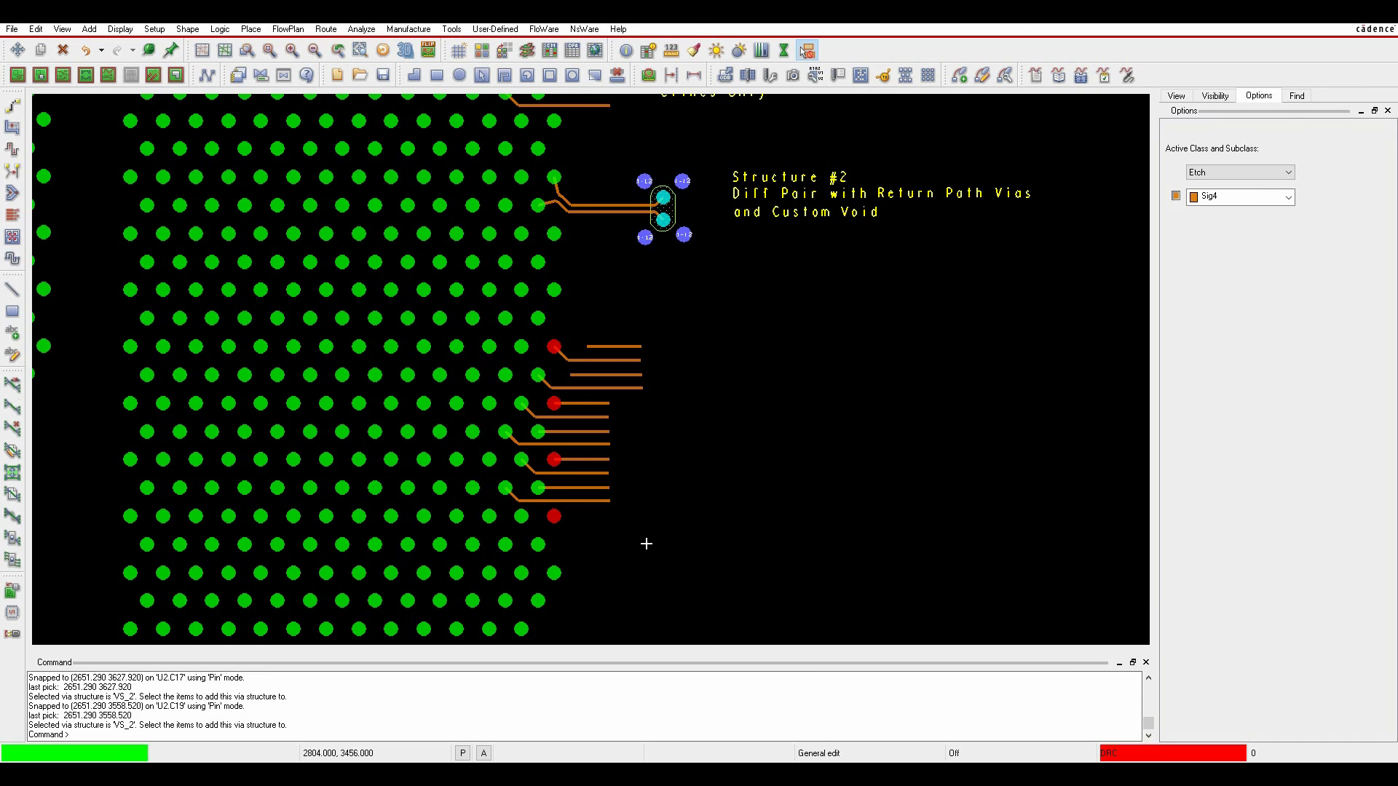
Choose VS_3 in Route > Via Structure > Add.
scroll(659, 533, down, 5)
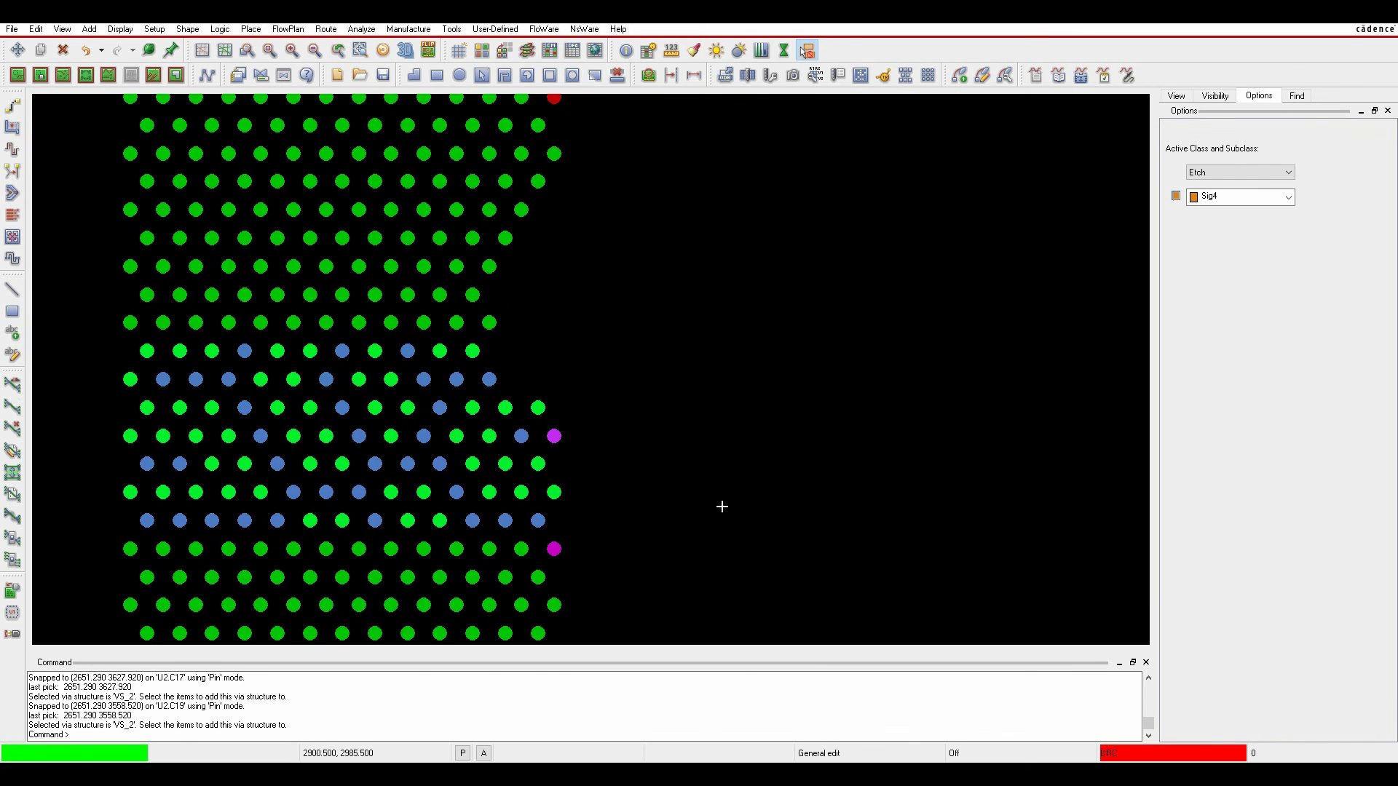
click(332, 30)
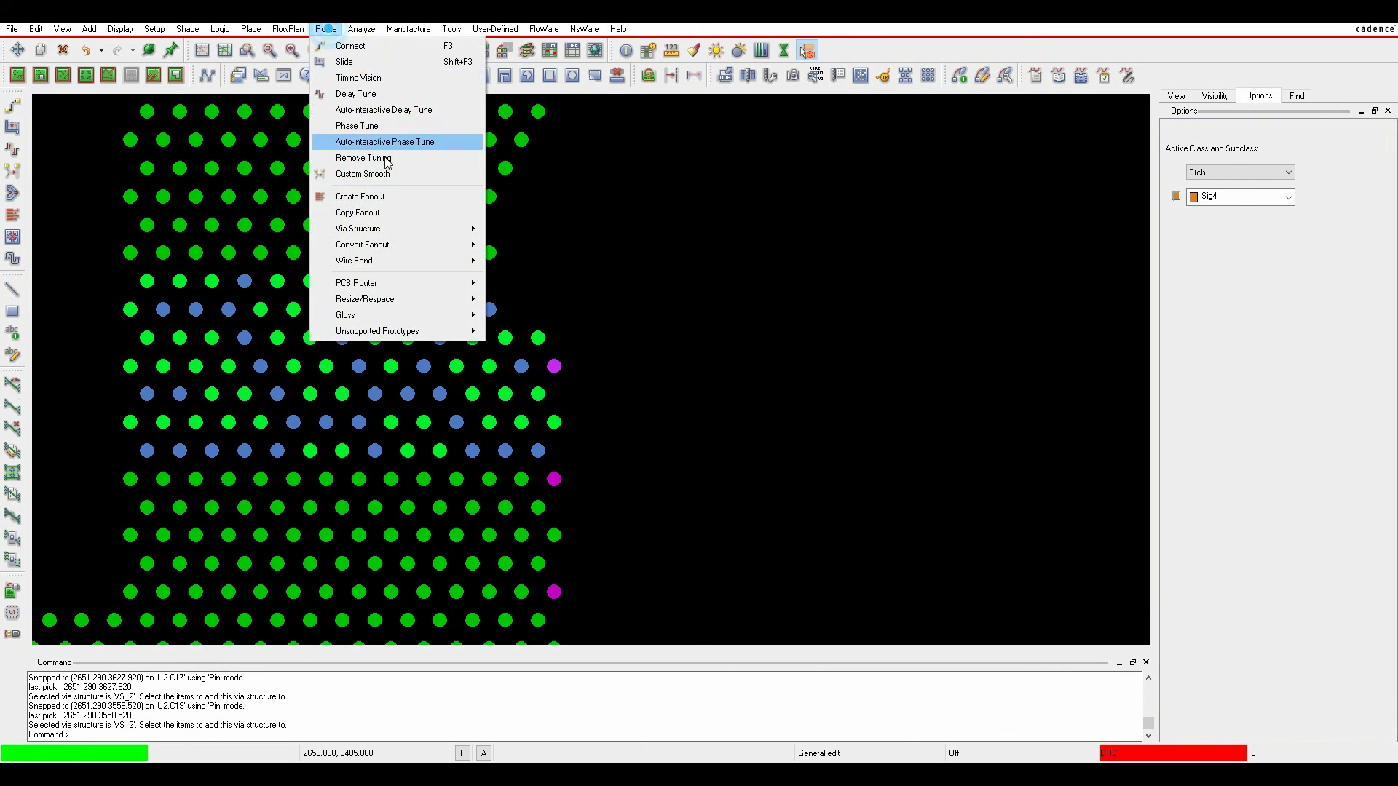
click(382, 231)
mouse_move(556, 237)
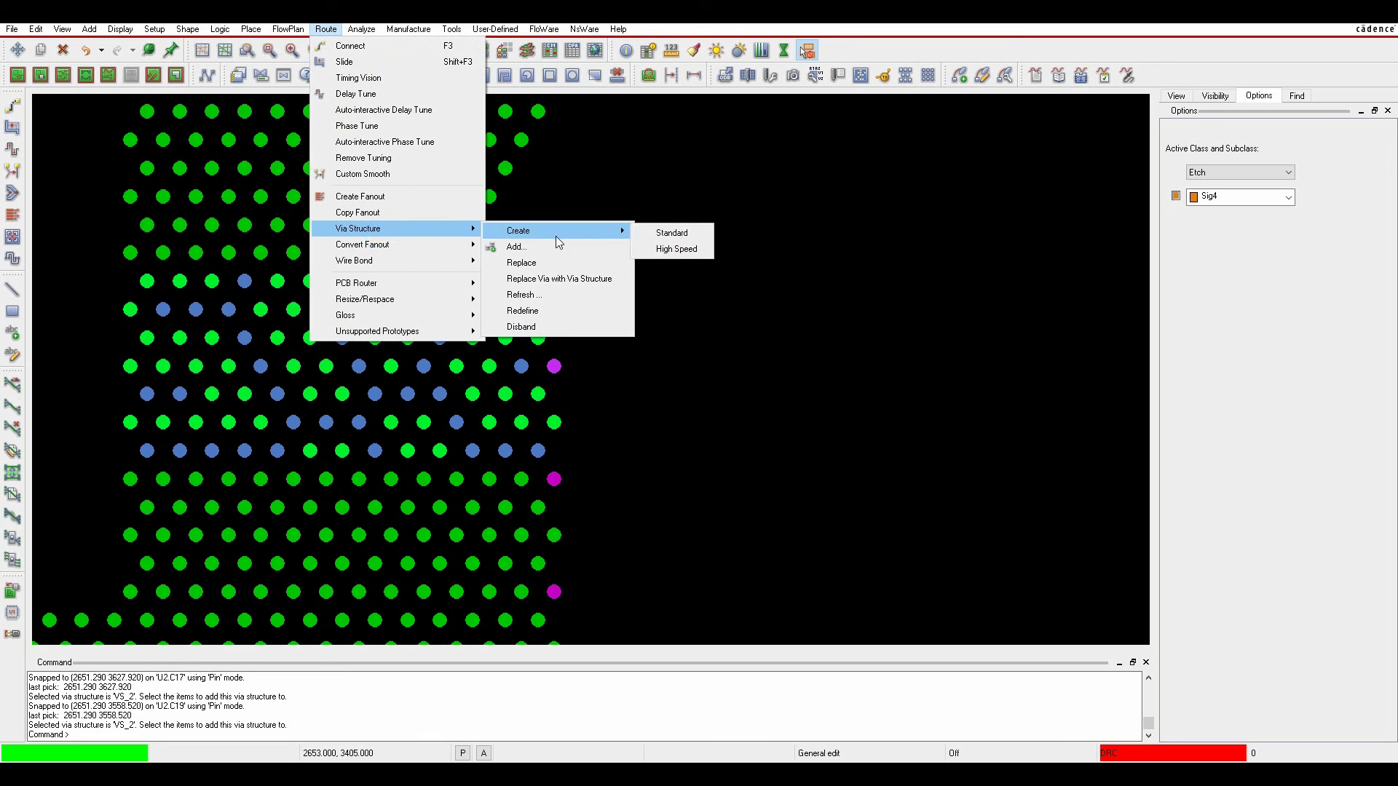
click(553, 247)
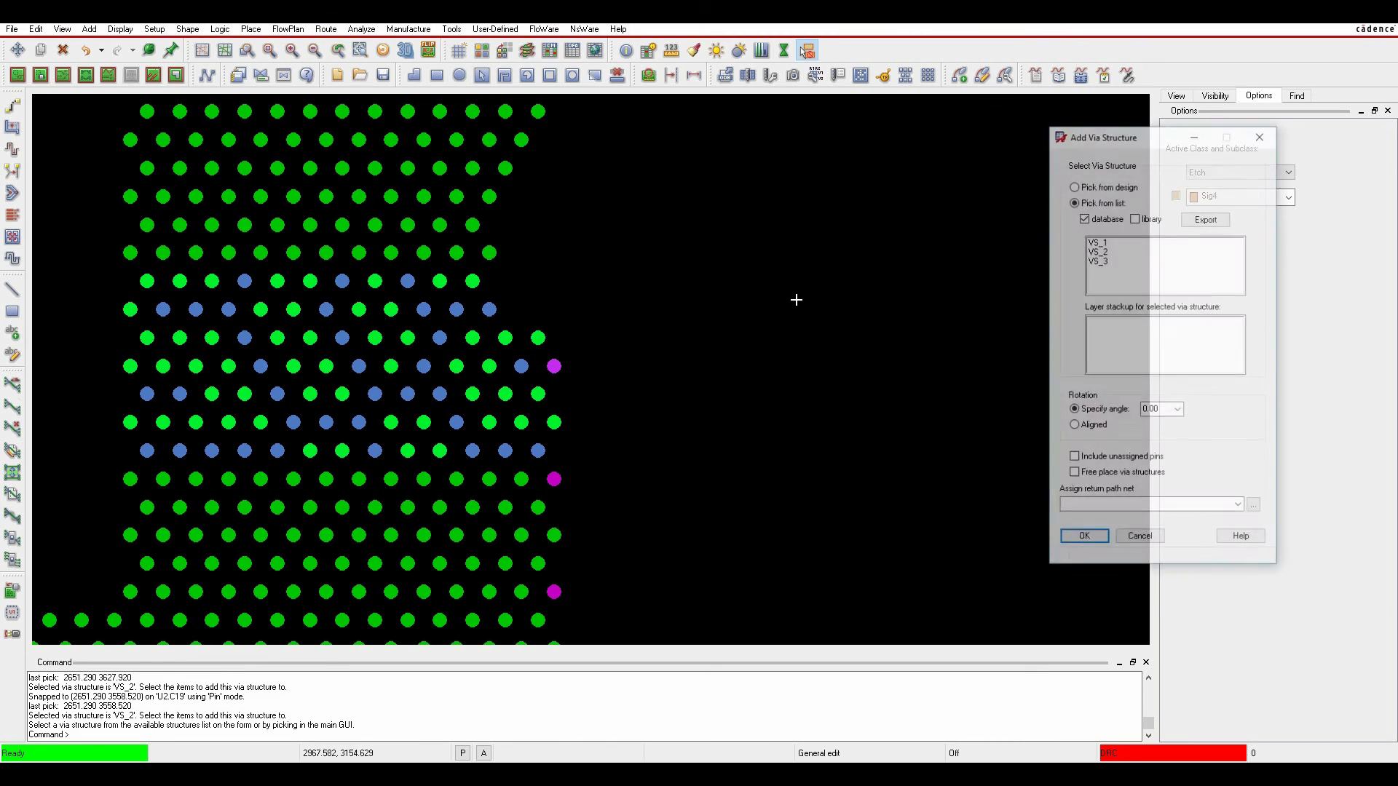
click(1103, 261)
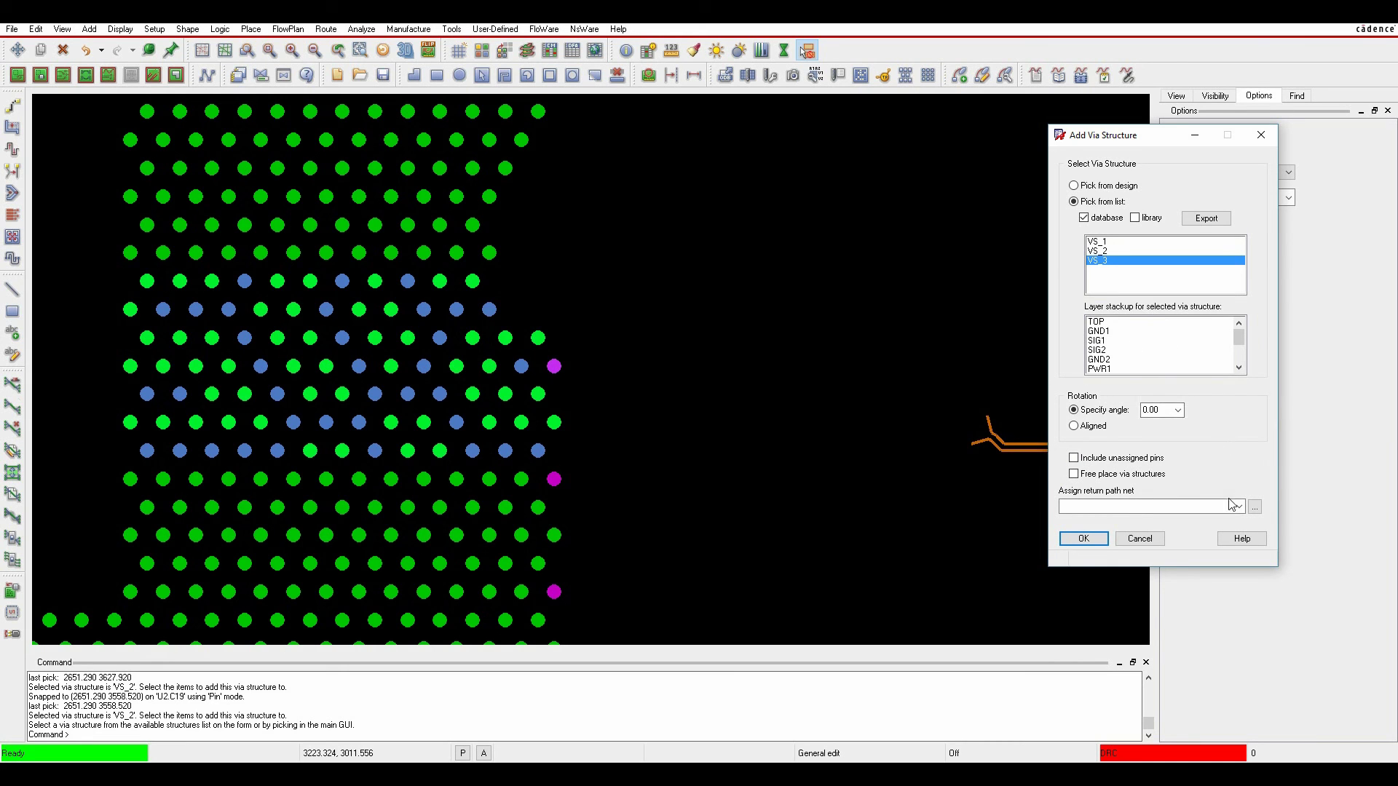
Assign Gnd from the DC nets as the return path net.
click(1254, 507)
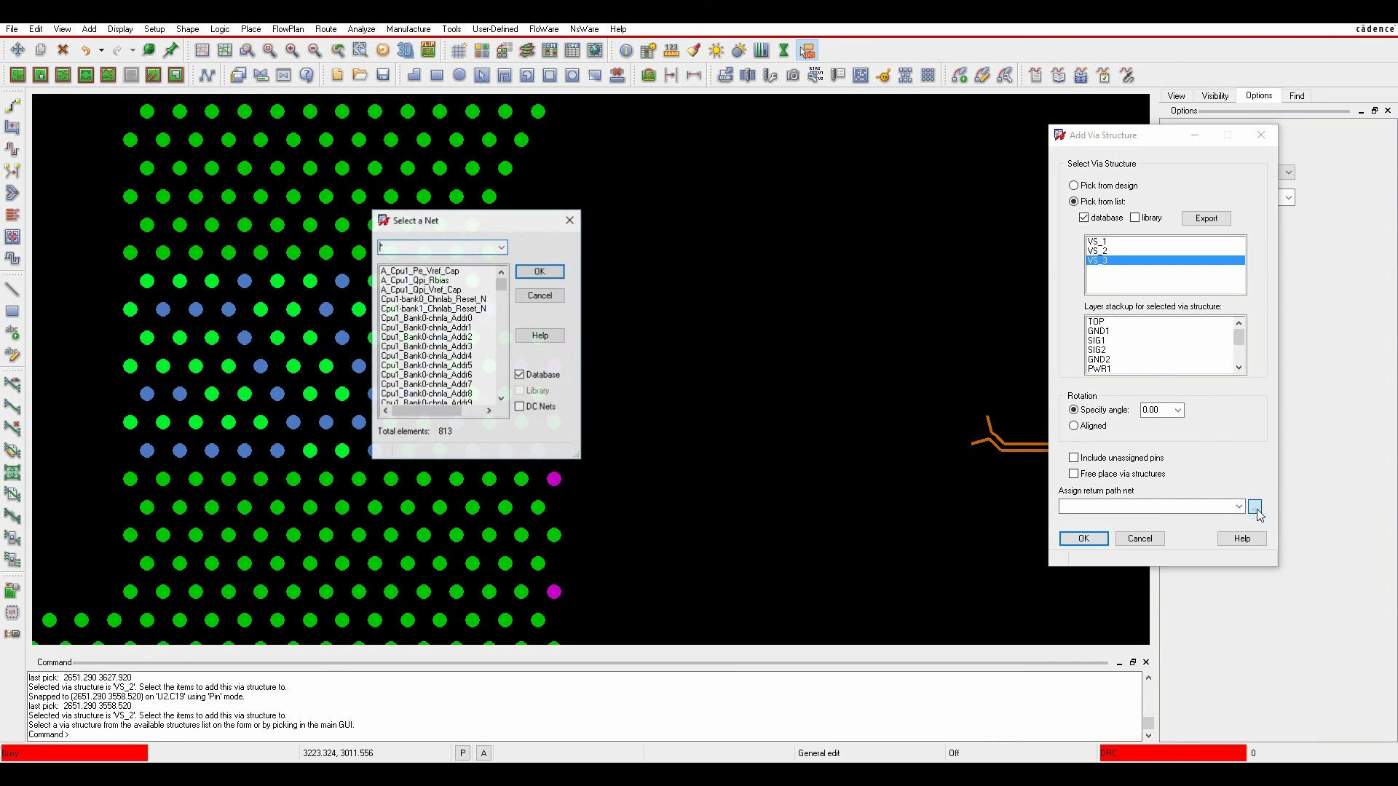
click(526, 408)
click(391, 271)
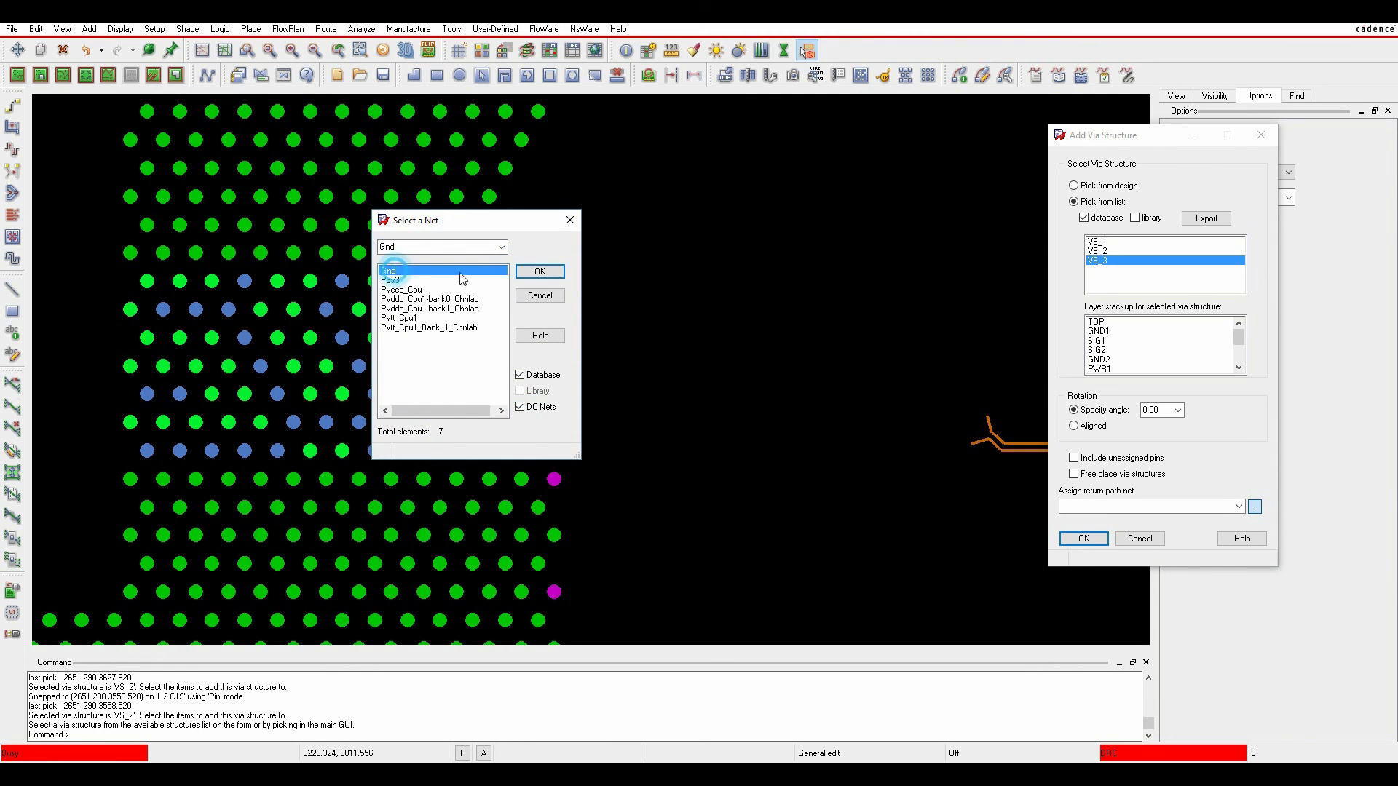
click(540, 273)
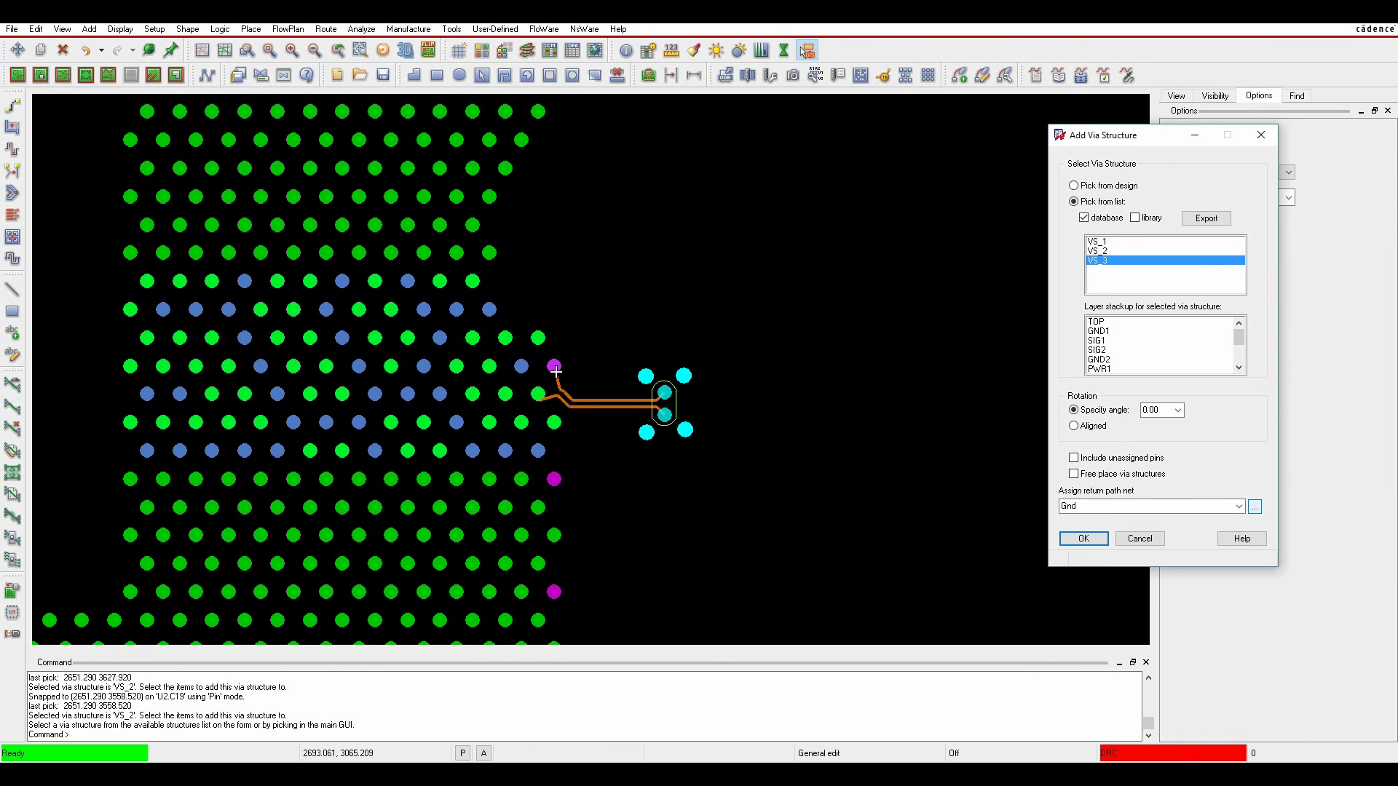
Place VS_3 on the two magenta BGA pins and finish placement.
click(556, 372)
click(554, 480)
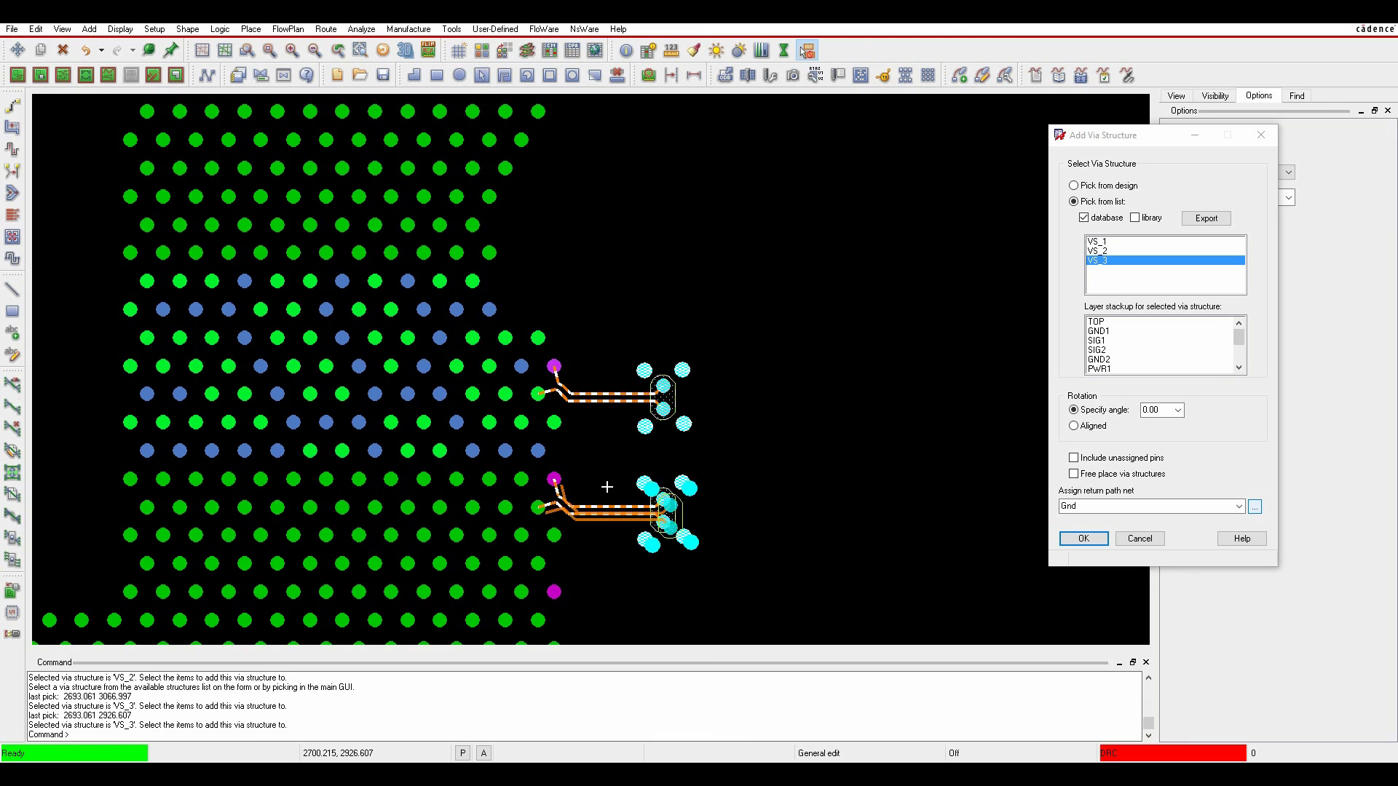
right_click(670, 485)
click(707, 498)
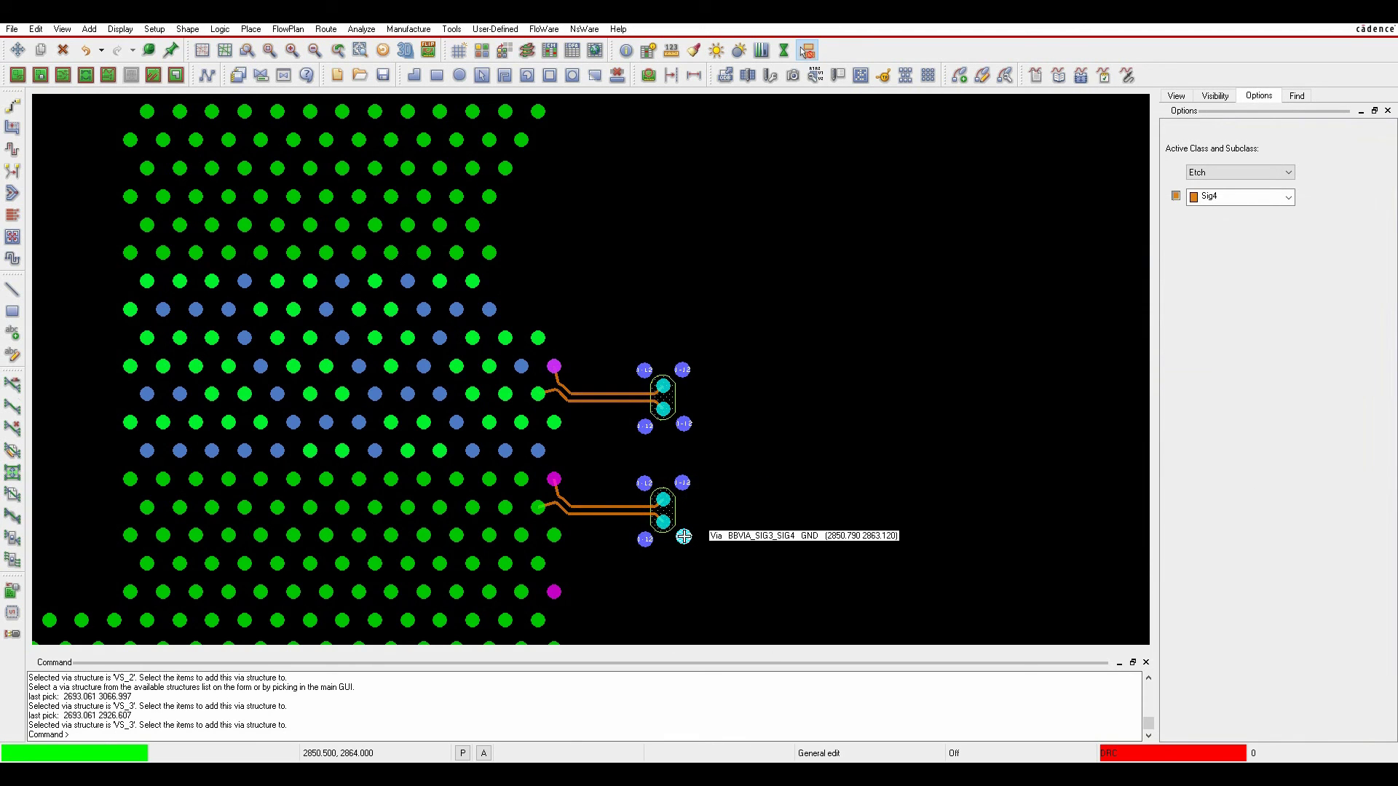